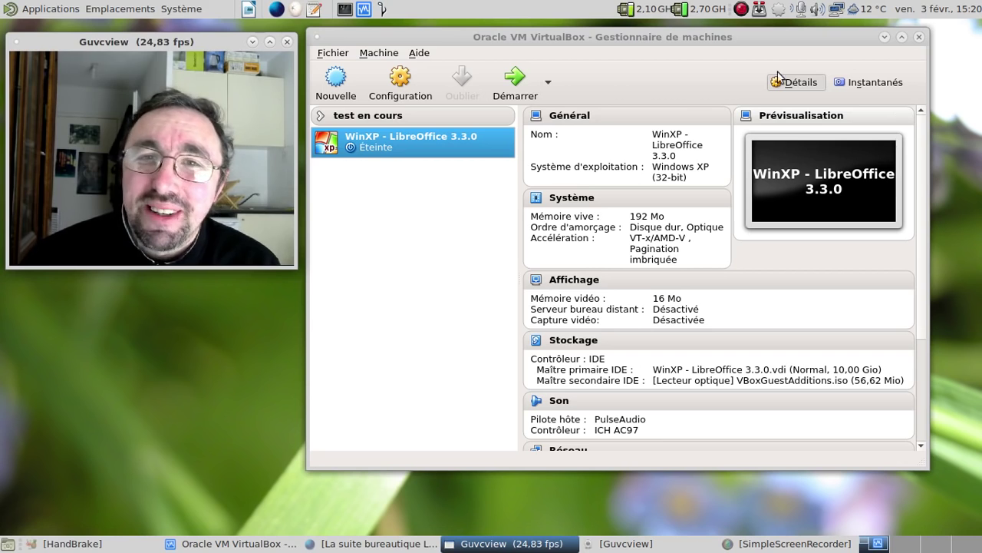
Start the "WinXP - LibreOffice 3.3.0" virtual machine, minimize the machine manager and move the virtual machine's window clear of the webcam view.
click(529, 87)
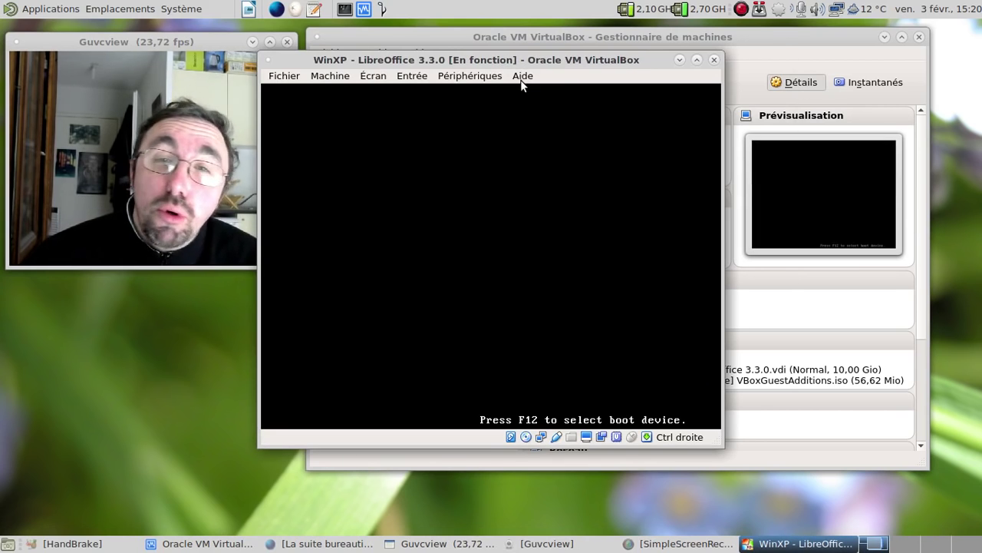
click(884, 37)
drag(486, 62, 546, 36)
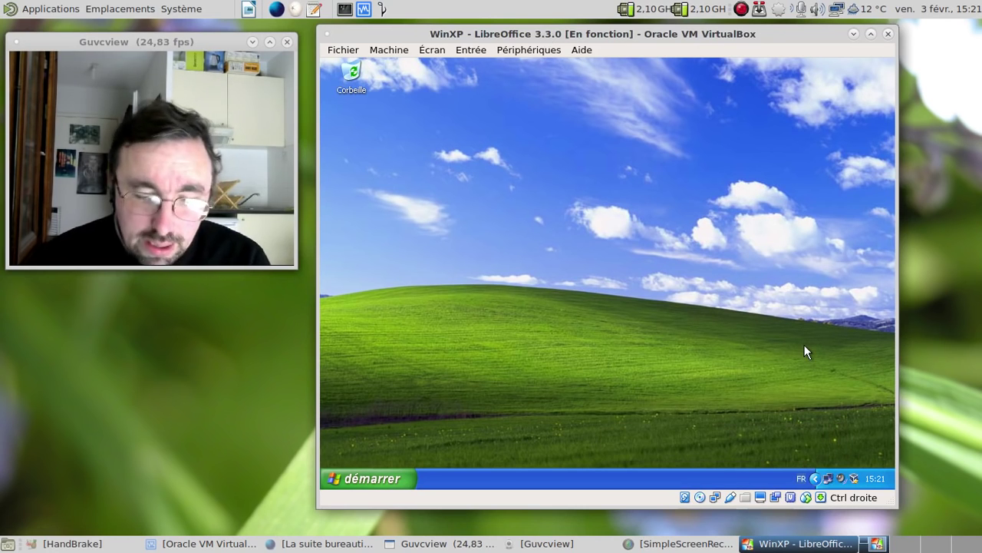
Open the Mes documents folder in the file explorer and launch the main LibreOffice 3.3.0 installer.
key(super+e)
key(Down)
key(Up)
key(Up)
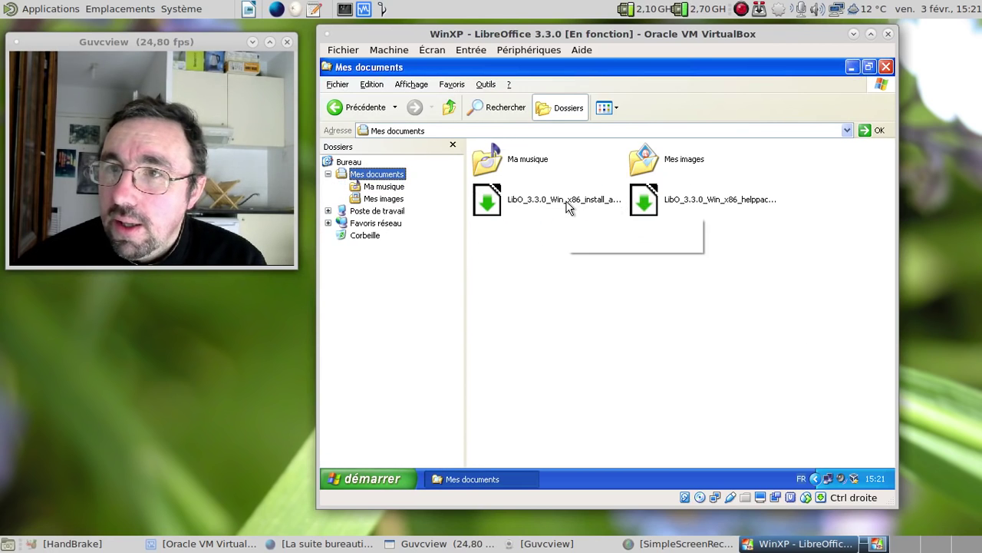
click(568, 207)
double_click(568, 208)
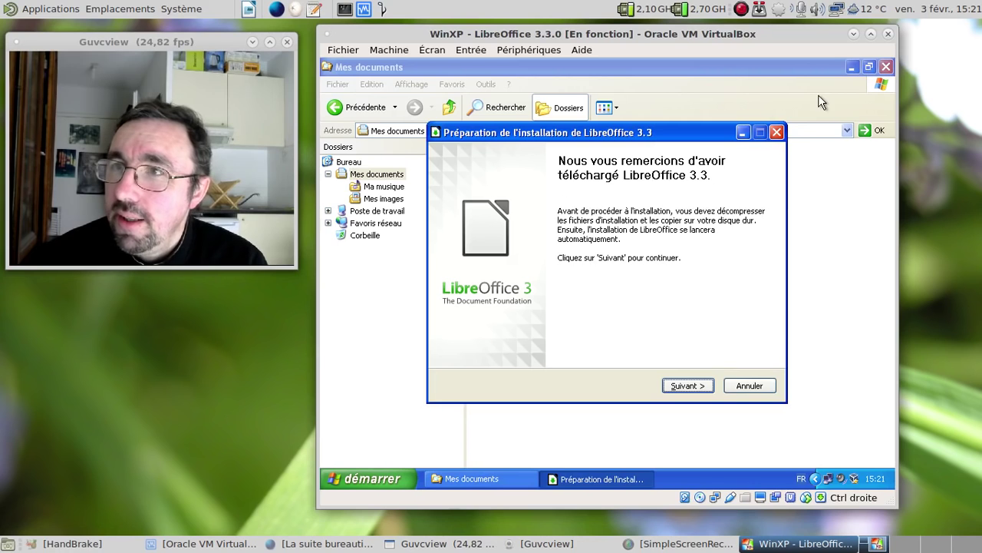
Minimize the Mes documents window and unpack the LibreOffice 3.3 installation files into the proposed desktop folder.
click(851, 67)
click(683, 385)
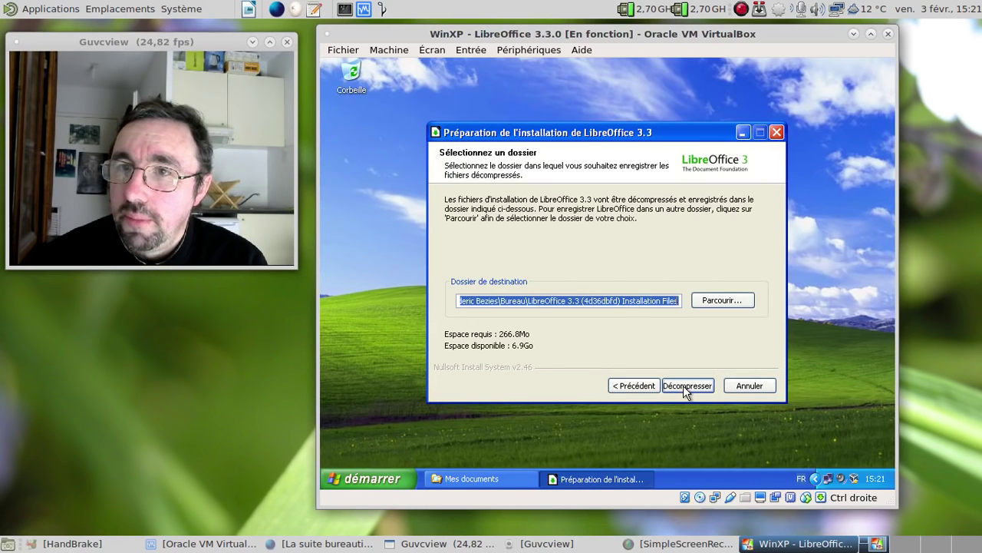
click(684, 387)
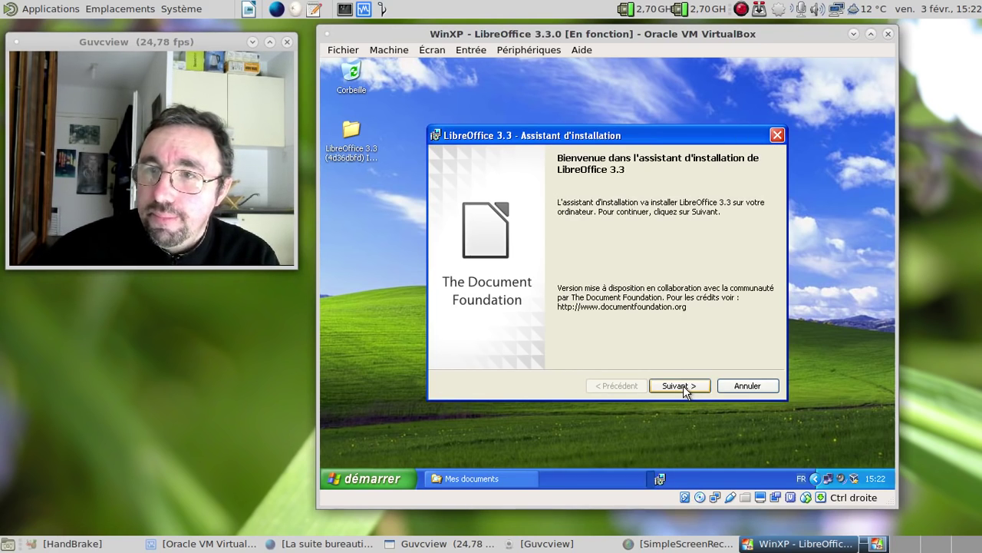
Install LibreOffice 3.3 for all system users with the Typique installation type, and finish the wizard.
click(679, 385)
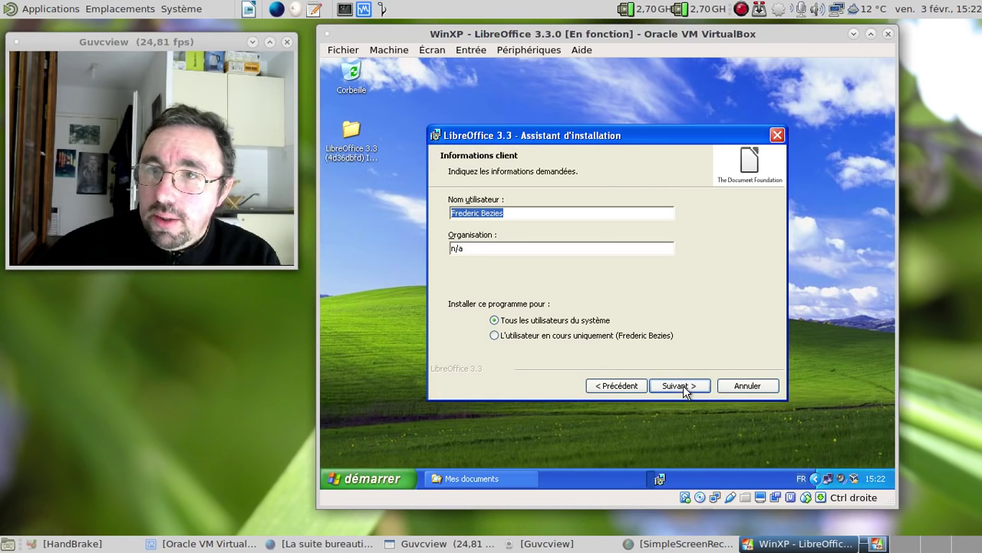
click(683, 385)
click(683, 385)
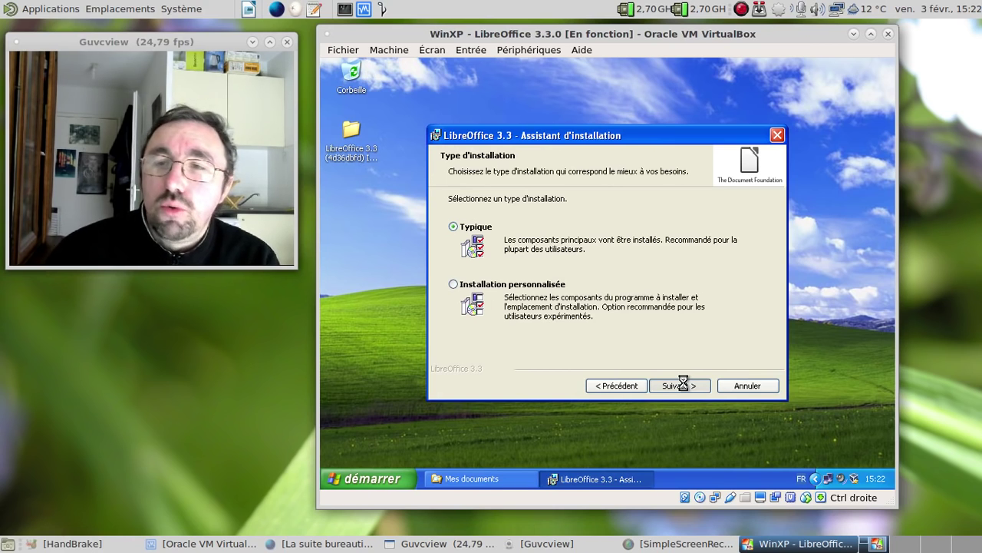
click(683, 385)
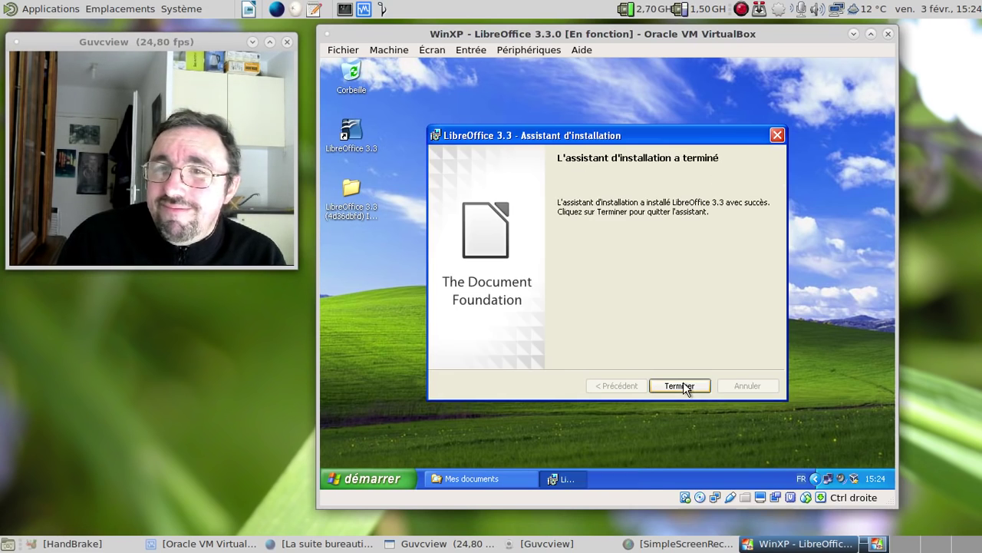
click(683, 387)
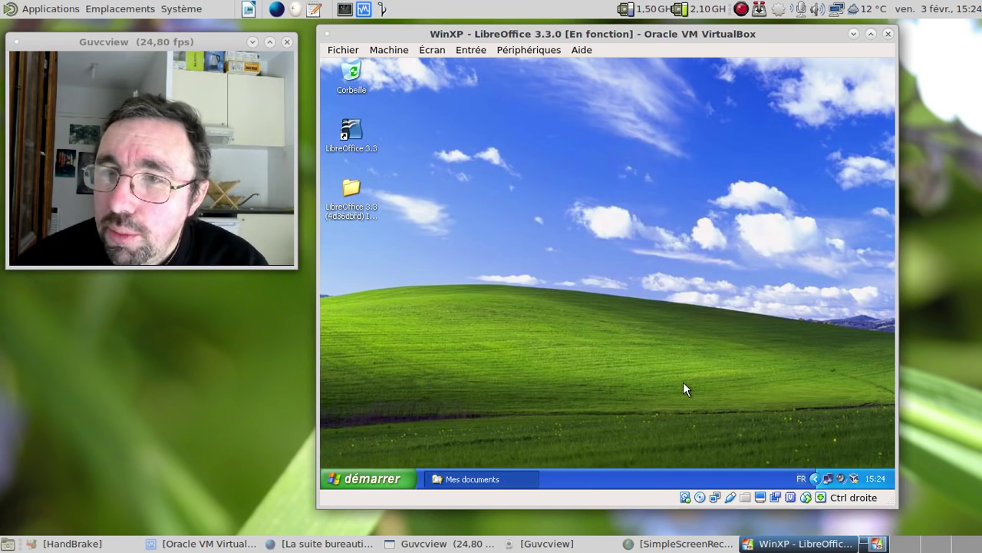
Install the LibreOffice 3.3 Help Pack (French) from Mes documents into C:\Program Files\LibreOffice 3\.
click(492, 474)
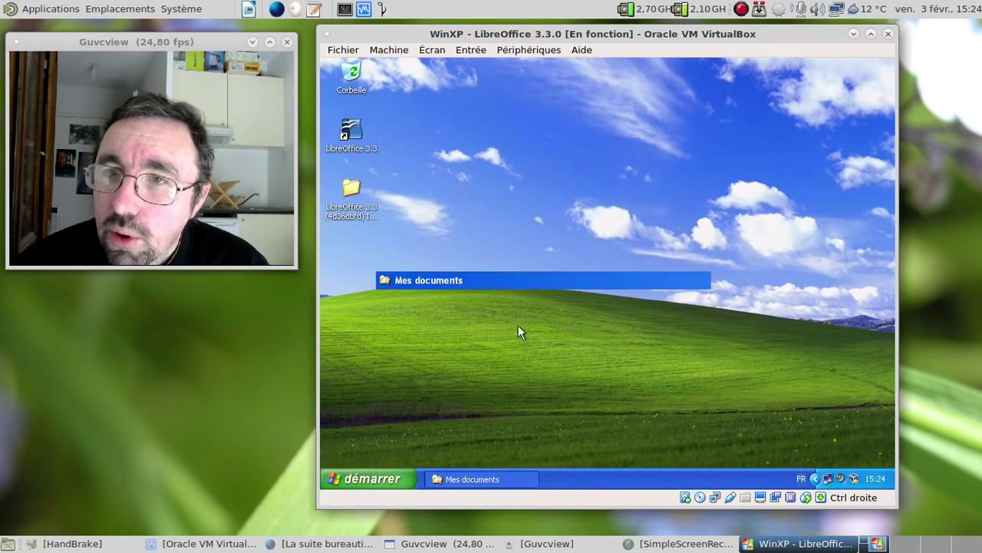
double_click(677, 201)
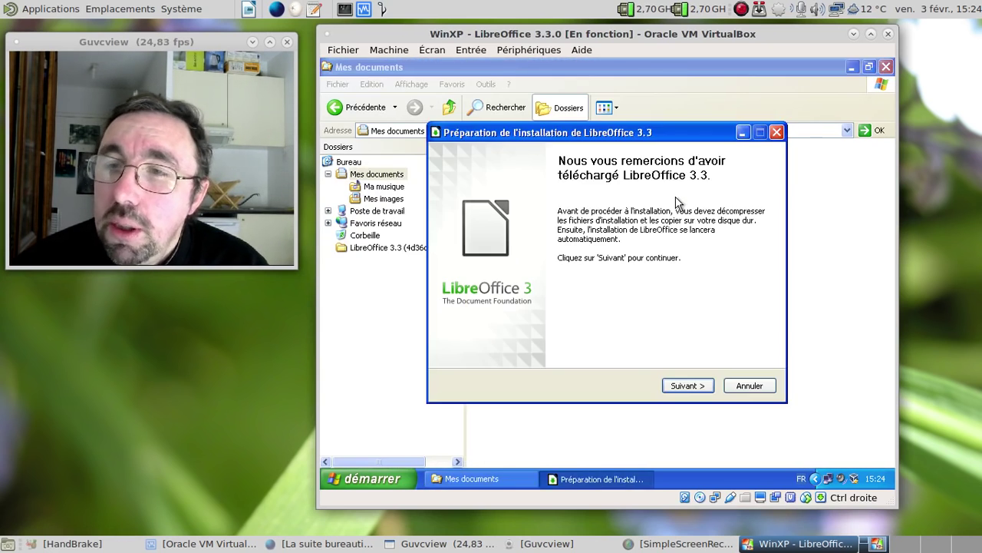
click(680, 385)
click(683, 386)
click(681, 386)
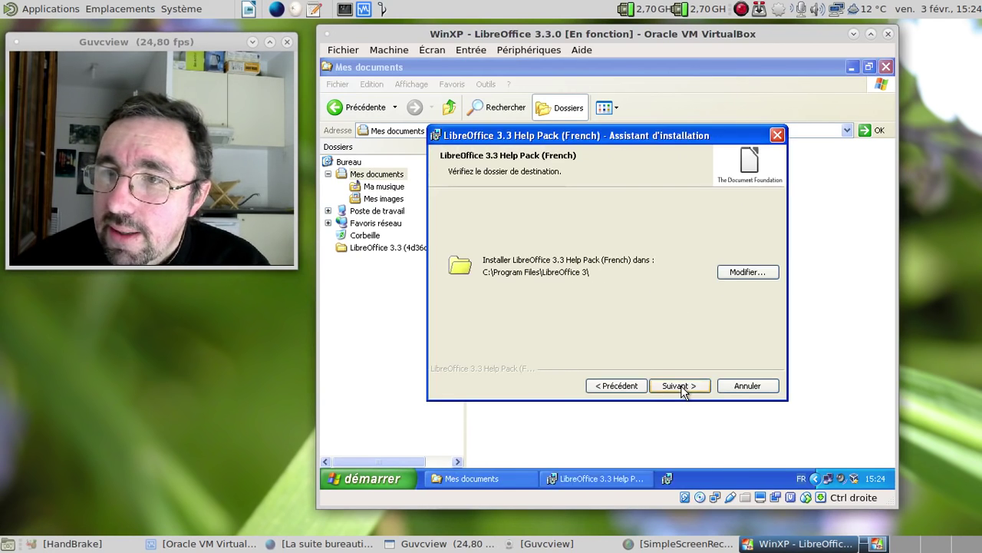
click(681, 385)
click(681, 385)
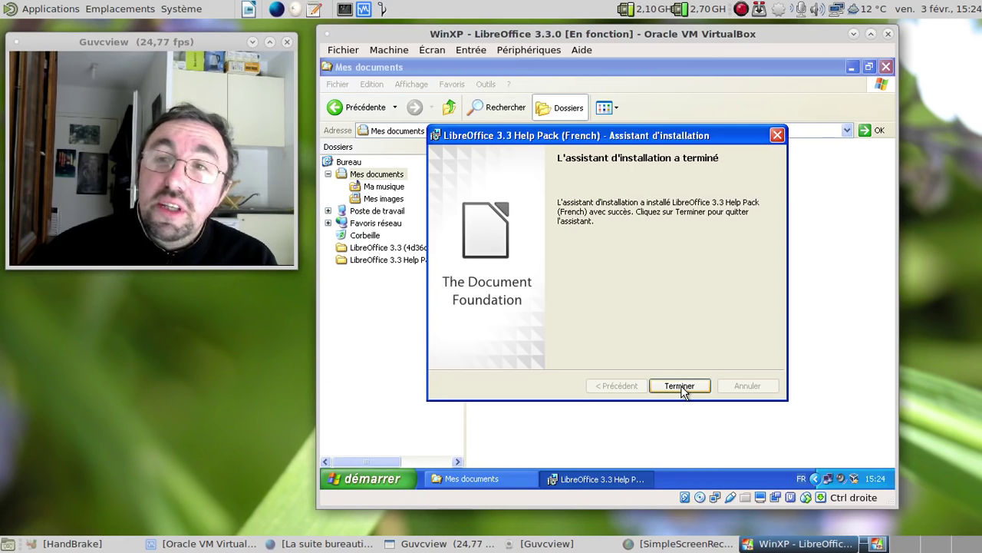
click(681, 389)
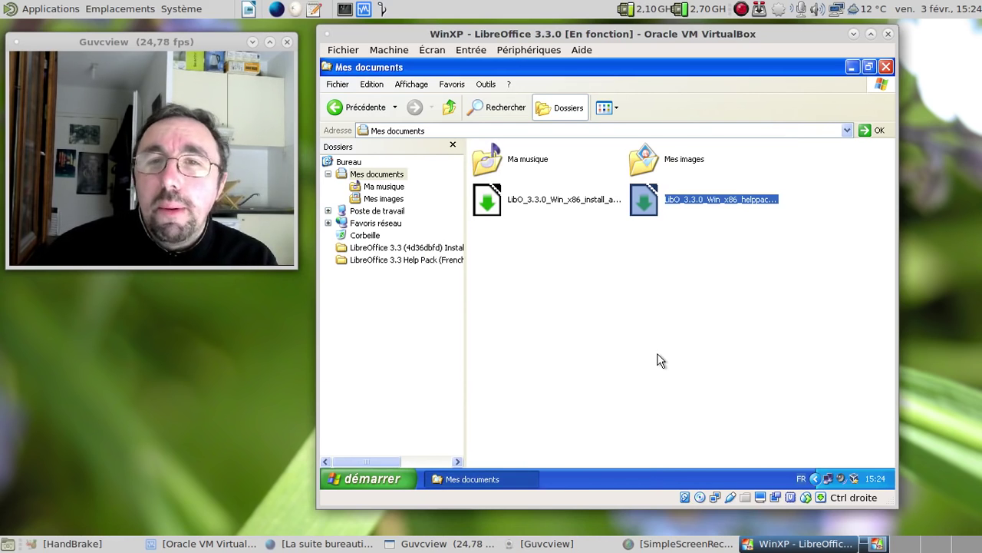
Delete both LibO_3.3.0 installer files from Mes documents and close the folder.
drag(822, 195, 532, 231)
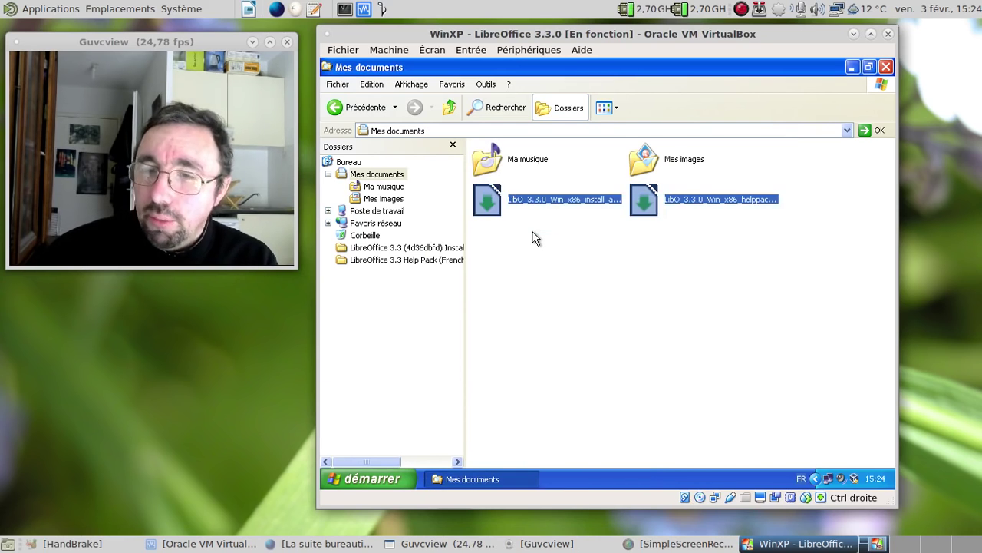
key(Delete)
key(Return)
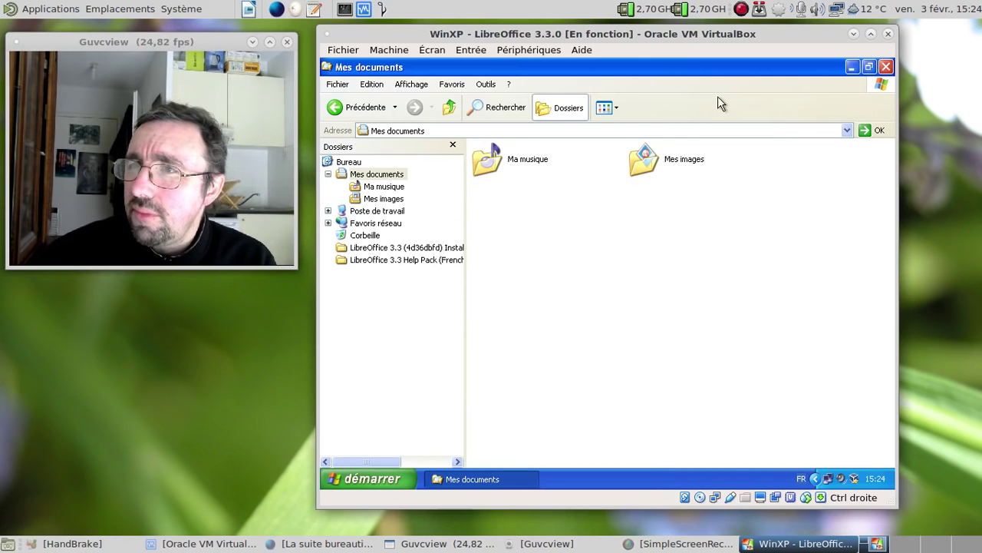
click(883, 67)
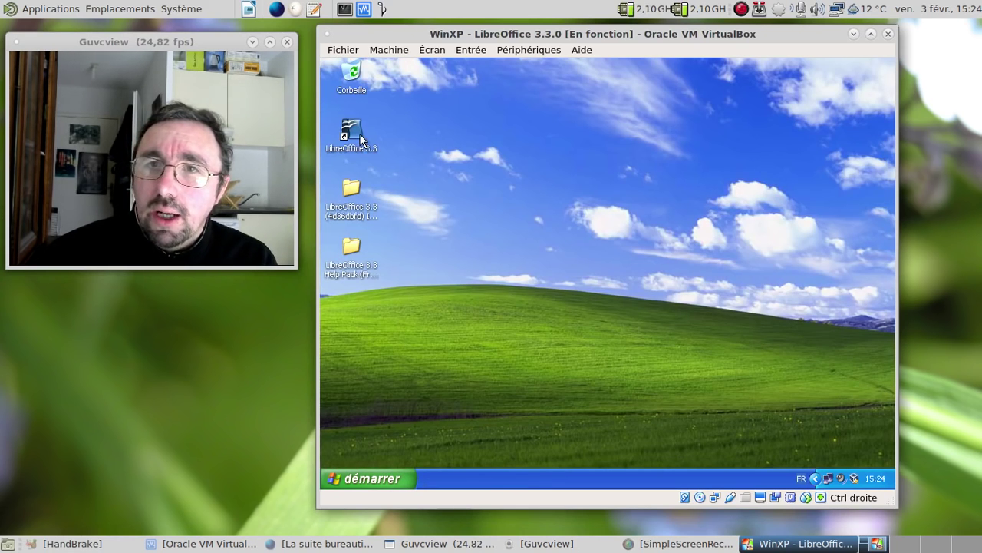
Move the two unpacked LibreOffice 3.3 installation folders from the desktop to the Corbeille and empty it.
drag(423, 197, 332, 277)
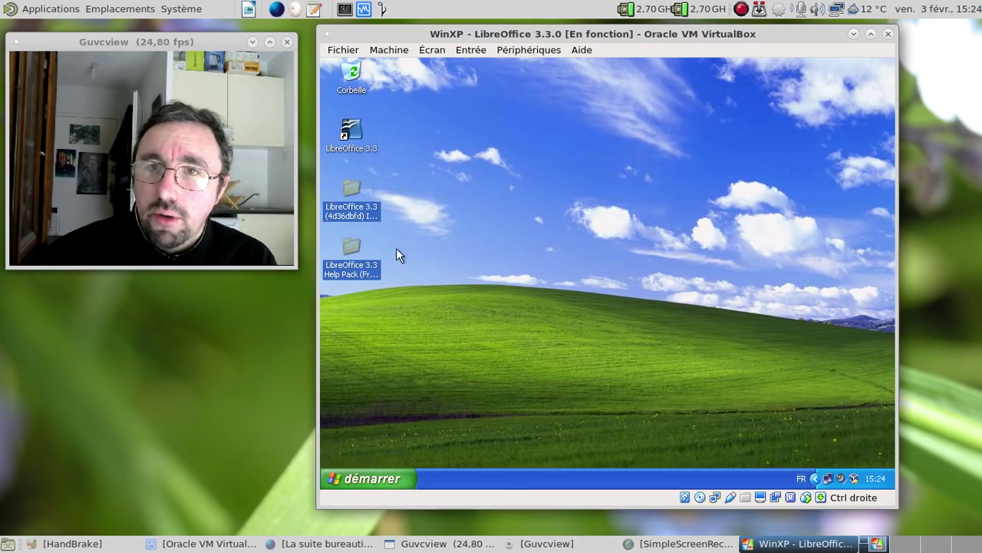
drag(347, 198, 350, 73)
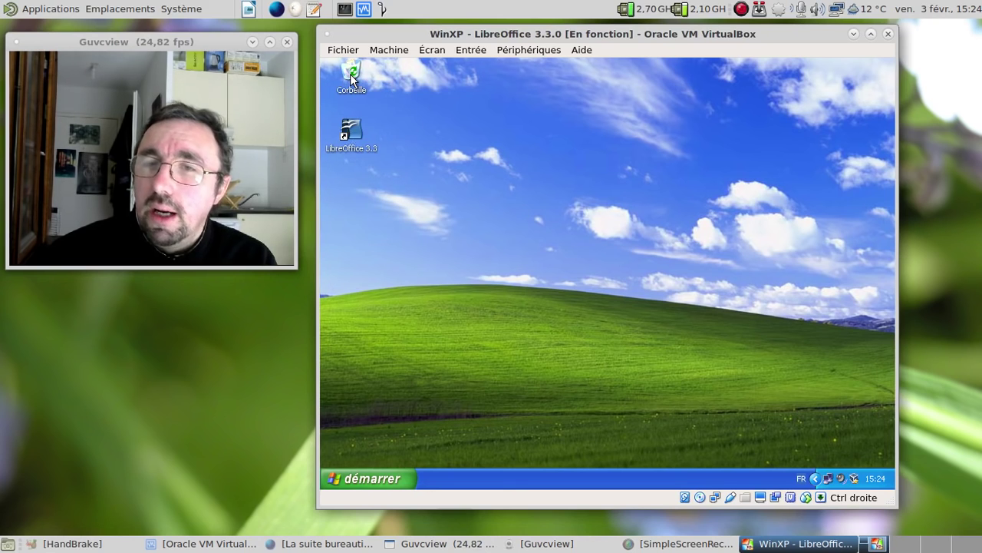
right_click(350, 74)
click(377, 105)
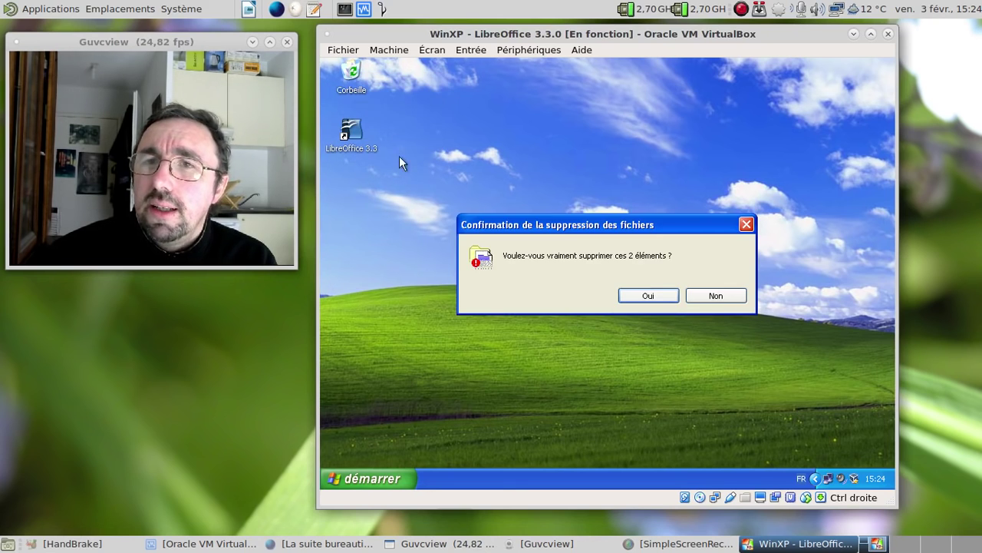
click(649, 295)
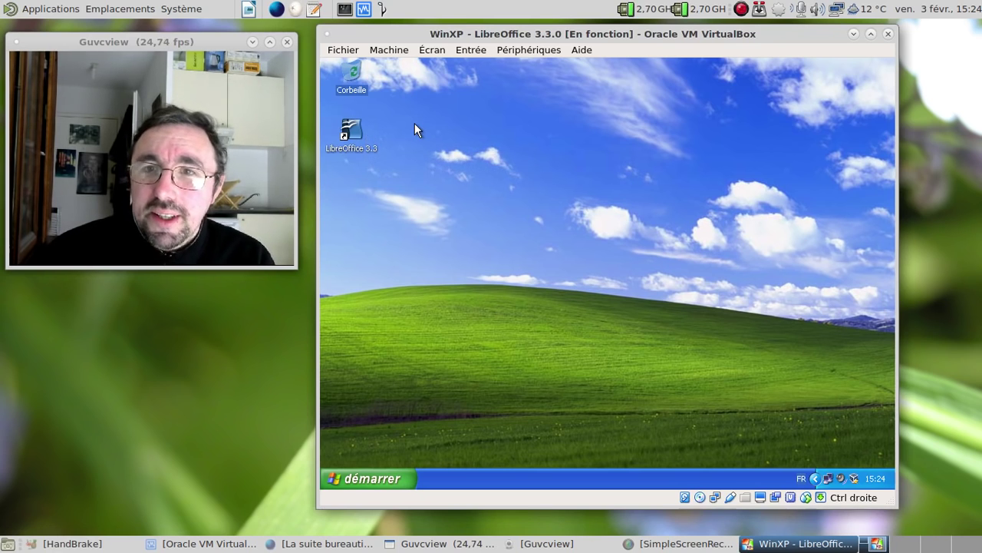
Switch the virtual machine to full screen and launch LibreOffice 3.3, dismissing every missing Java environment warning.
key(Control_R+f)
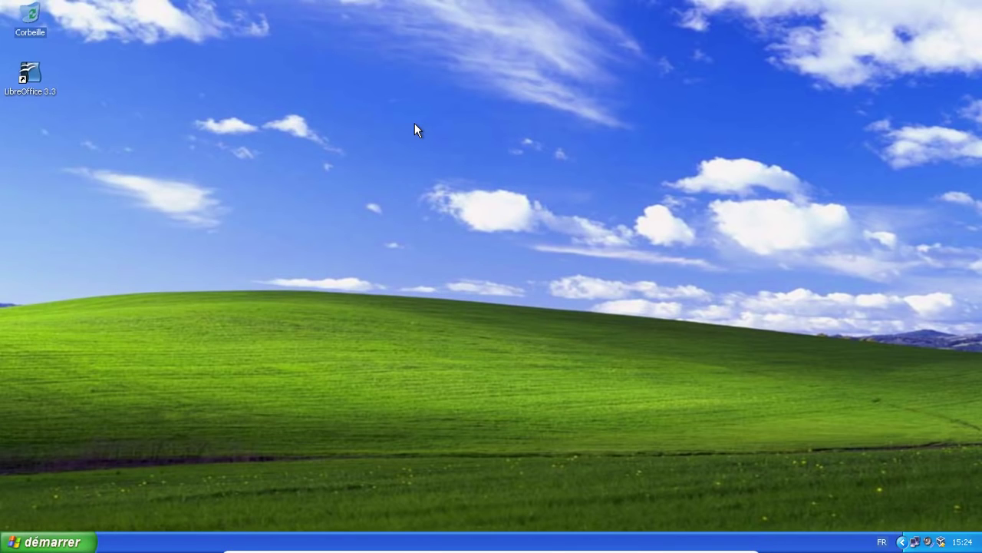
double_click(27, 80)
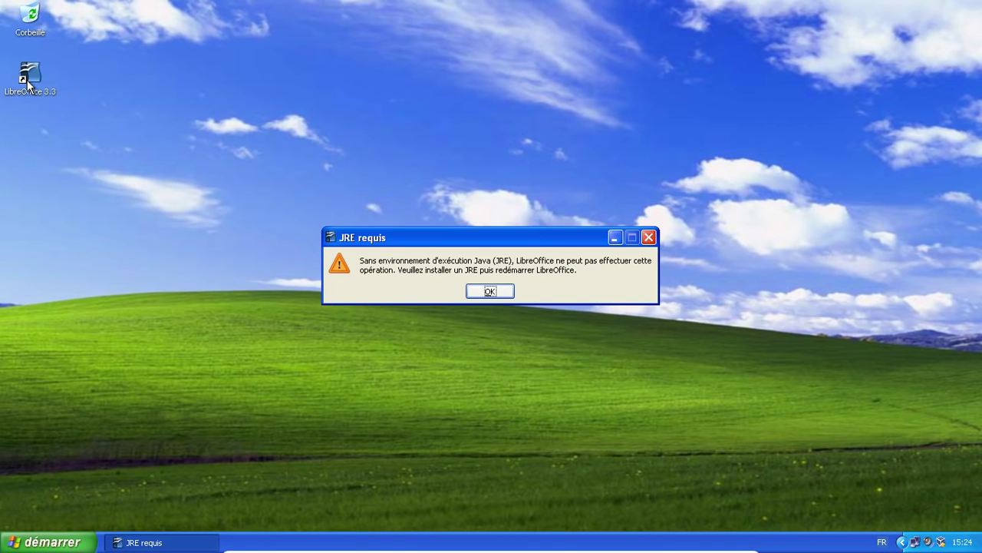
click(491, 291)
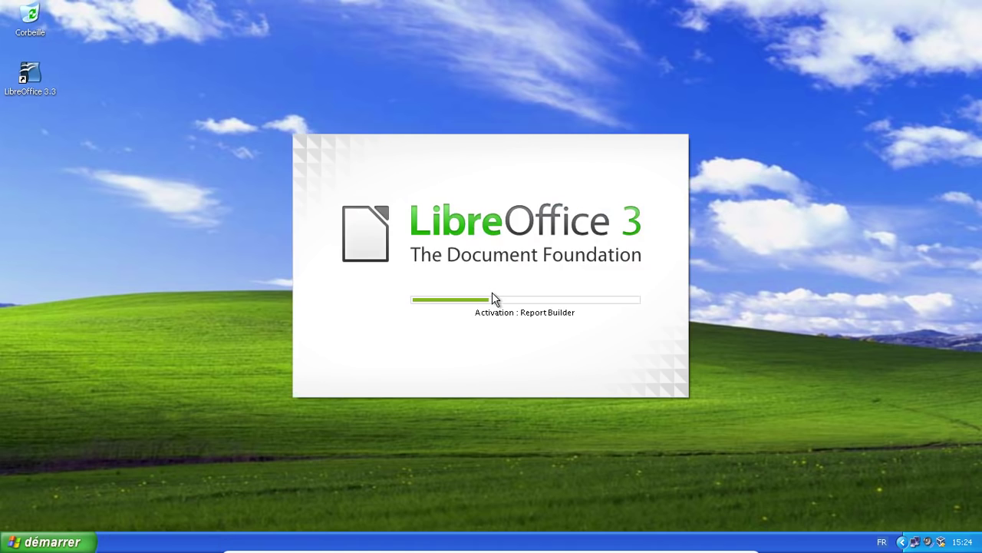
click(483, 291)
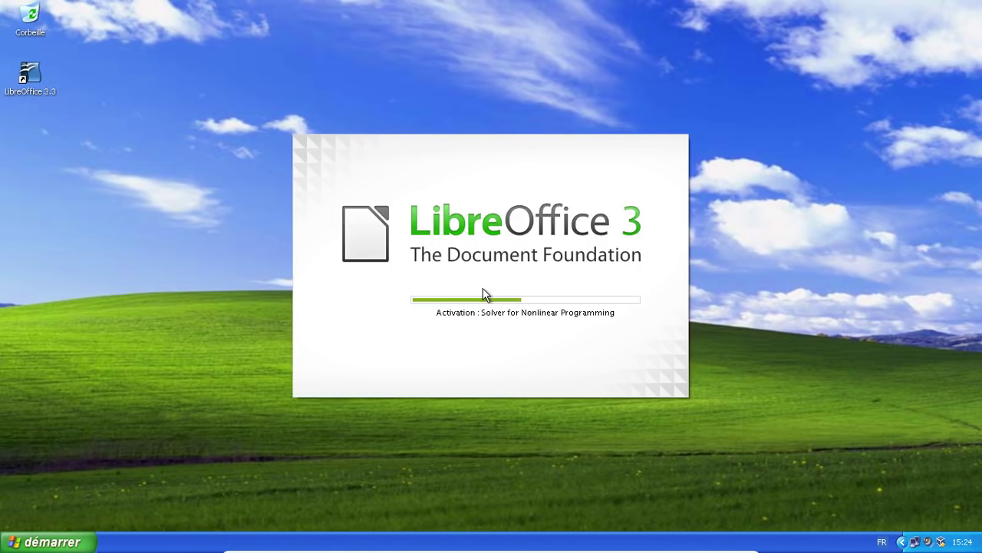
click(483, 291)
click(483, 291)
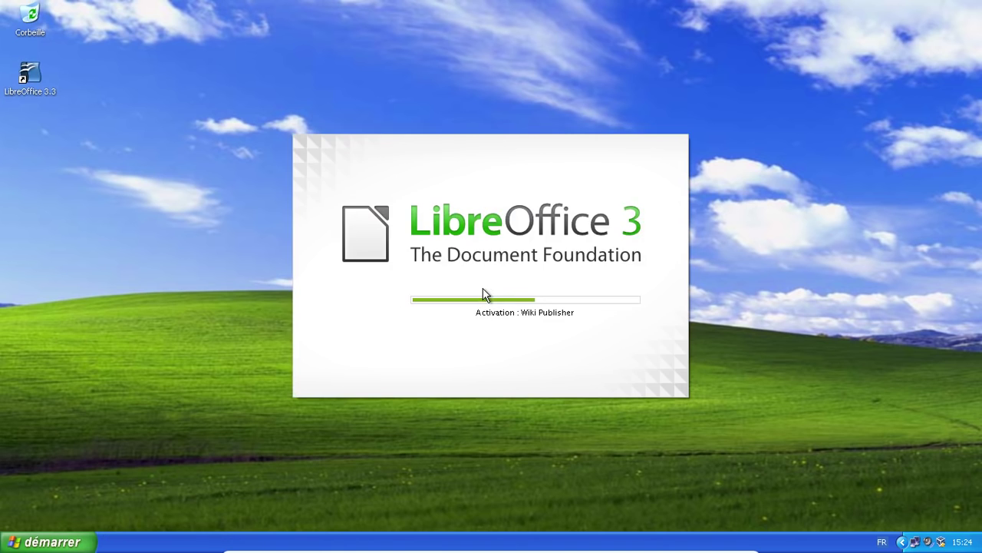
click(484, 290)
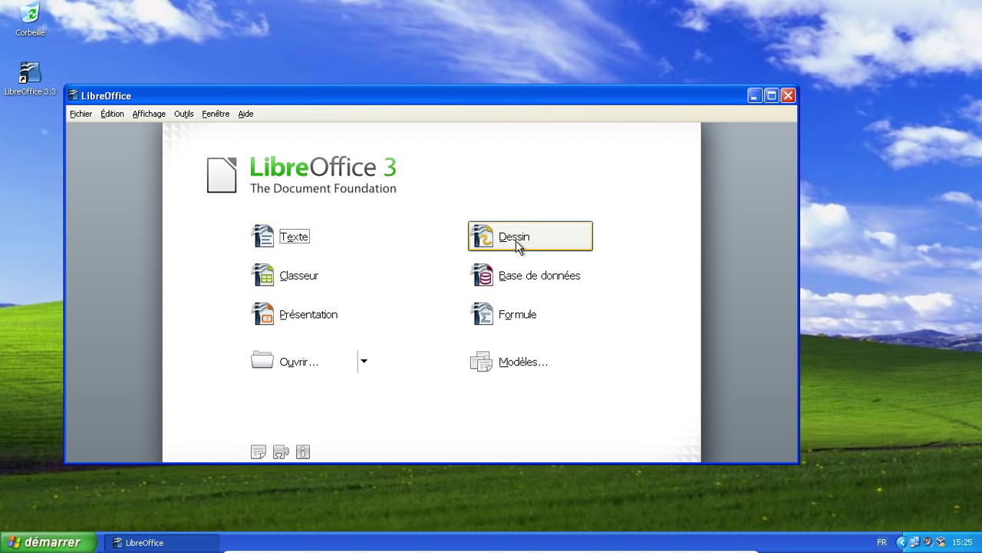
Create a new text document from the LibreOffice start screen and maximize its window.
click(297, 248)
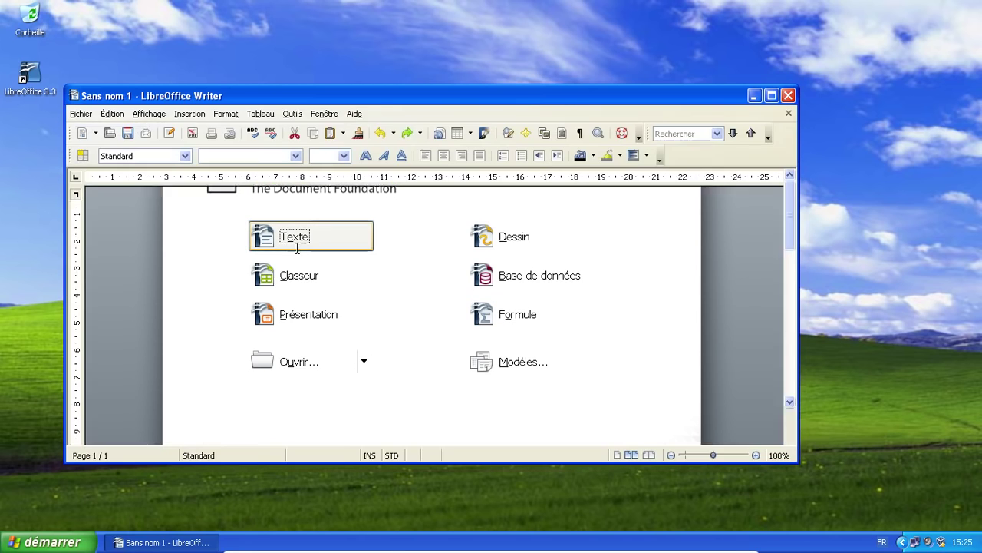
click(772, 96)
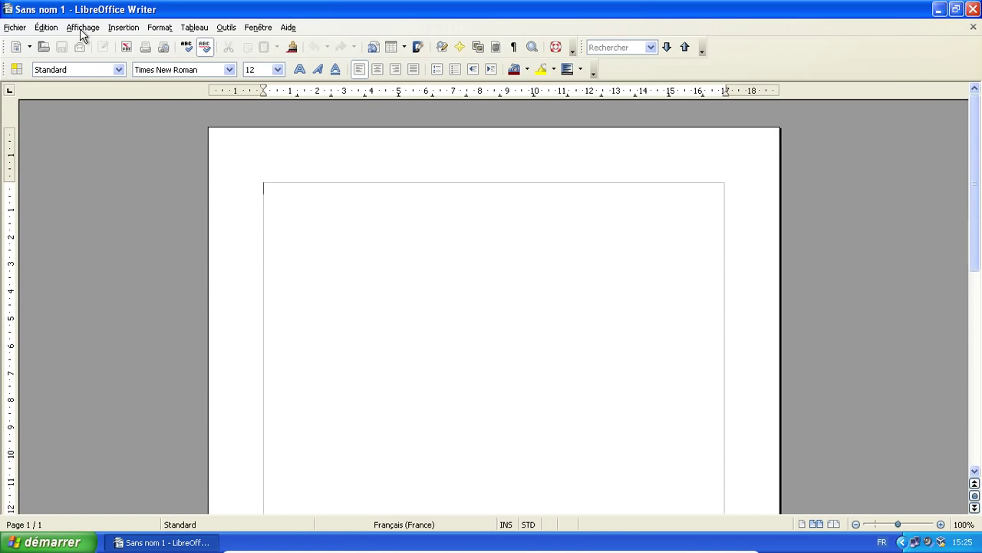
click(16, 27)
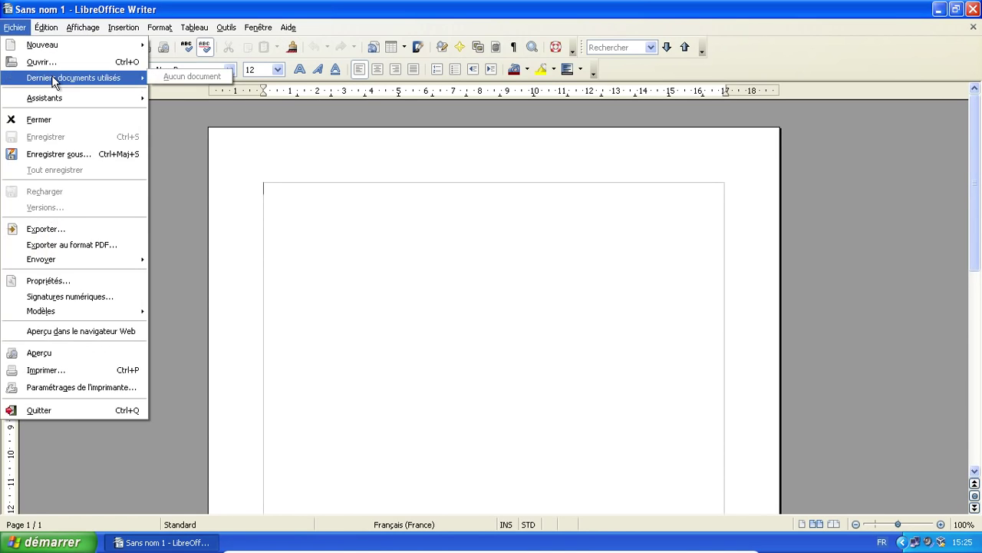
mouse_move(223, 30)
mouse_move(176, 33)
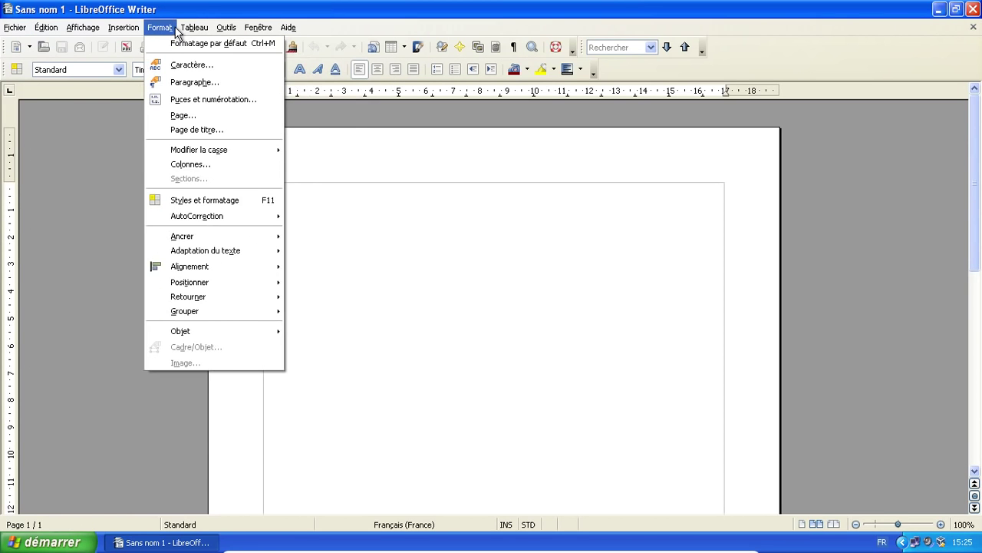
mouse_move(98, 34)
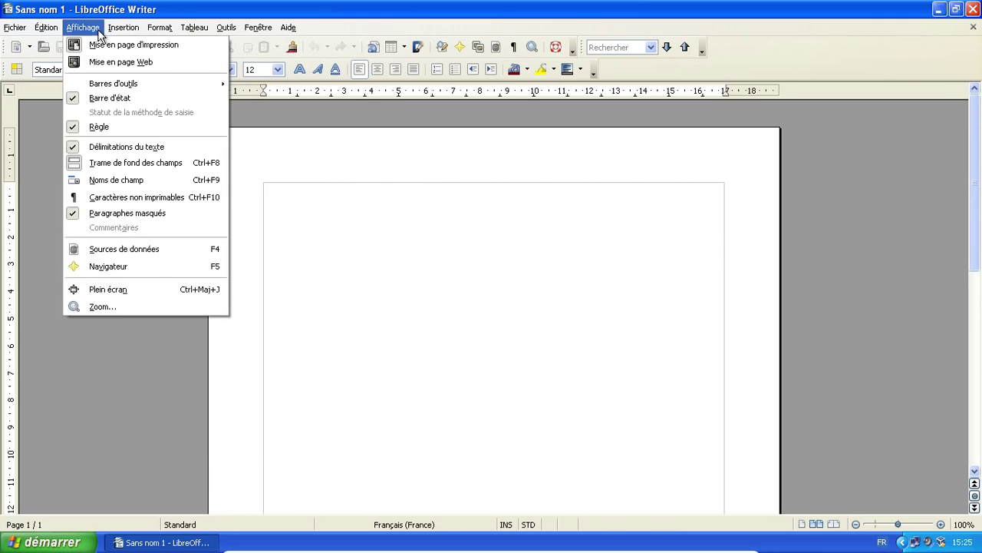
mouse_move(52, 34)
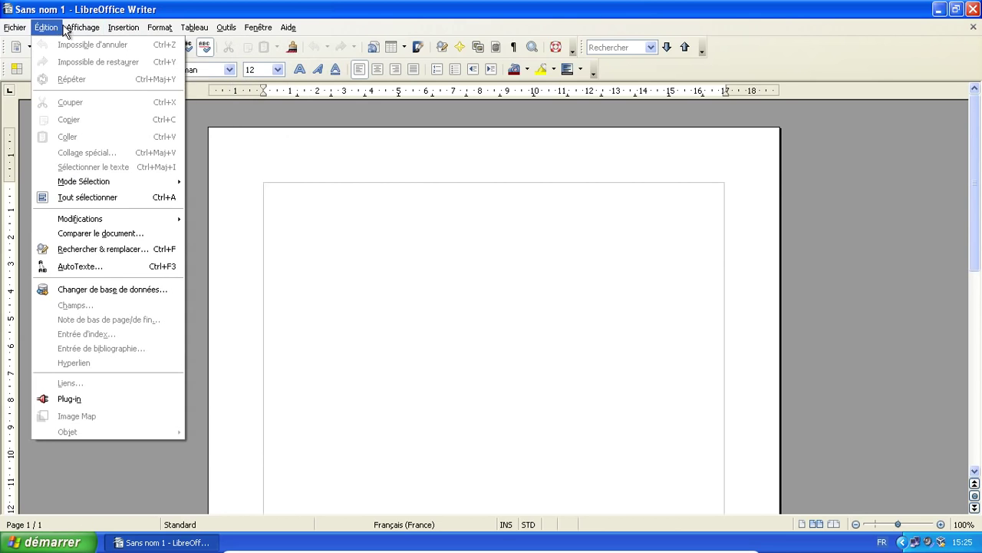
mouse_move(287, 31)
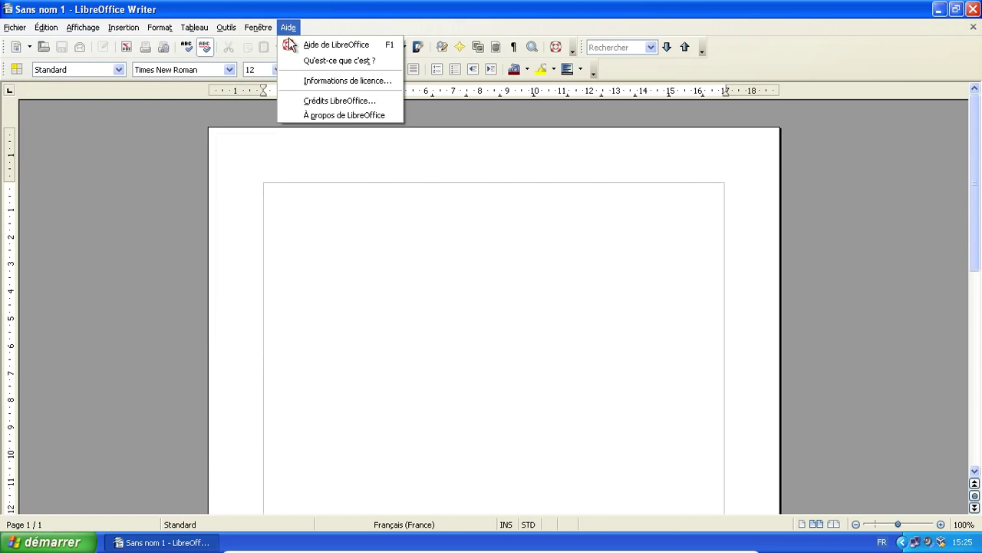
View the LibreOffice version information and its contributor credits web page, then close both.
click(314, 115)
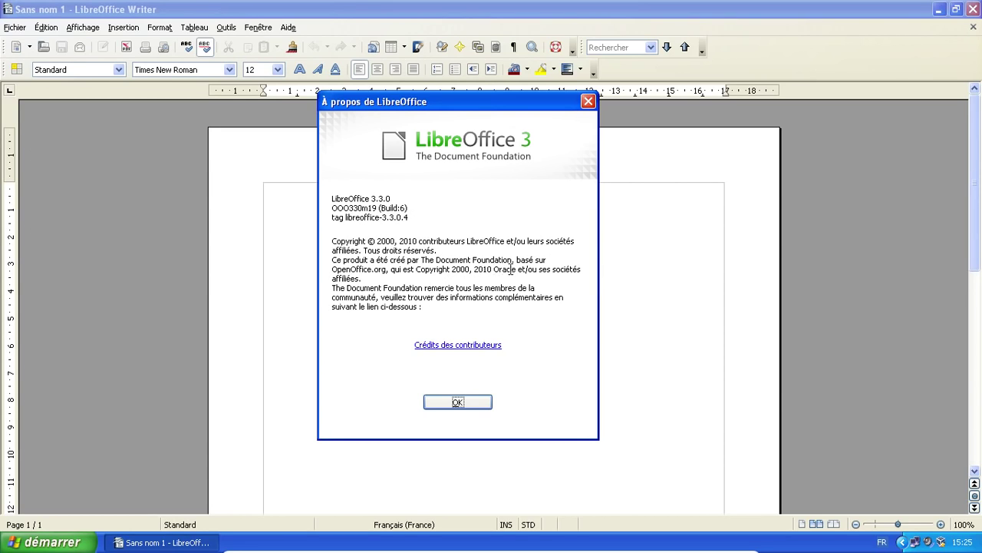
click(475, 347)
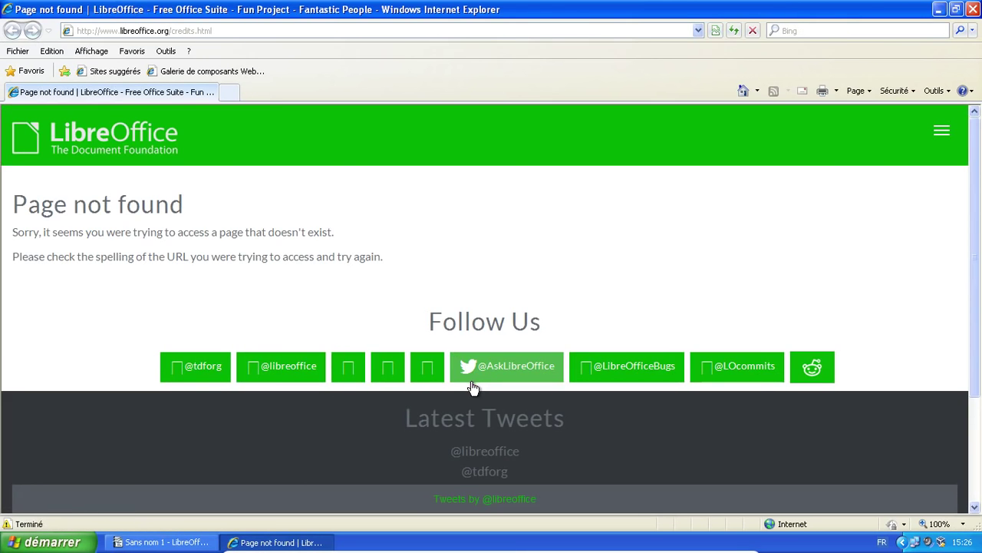
click(974, 10)
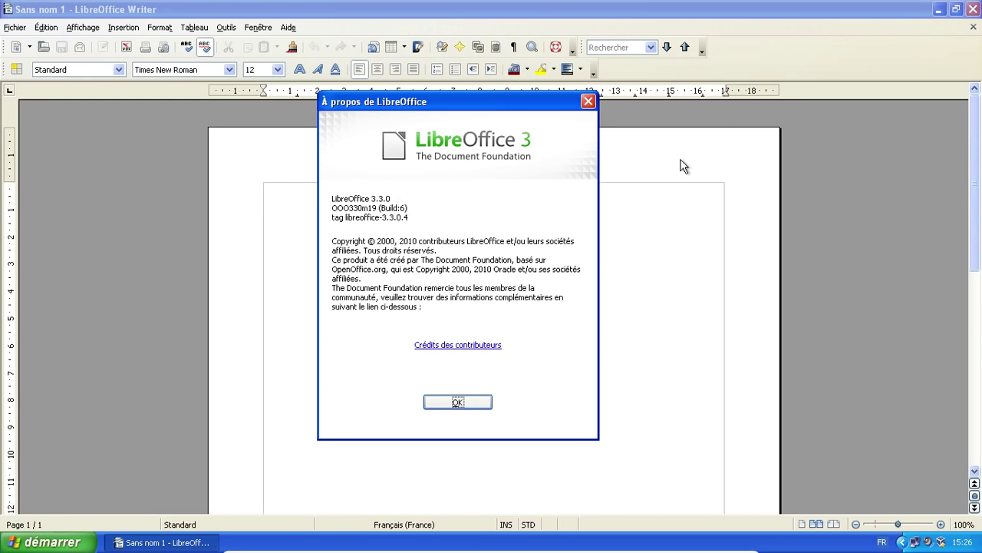
click(457, 401)
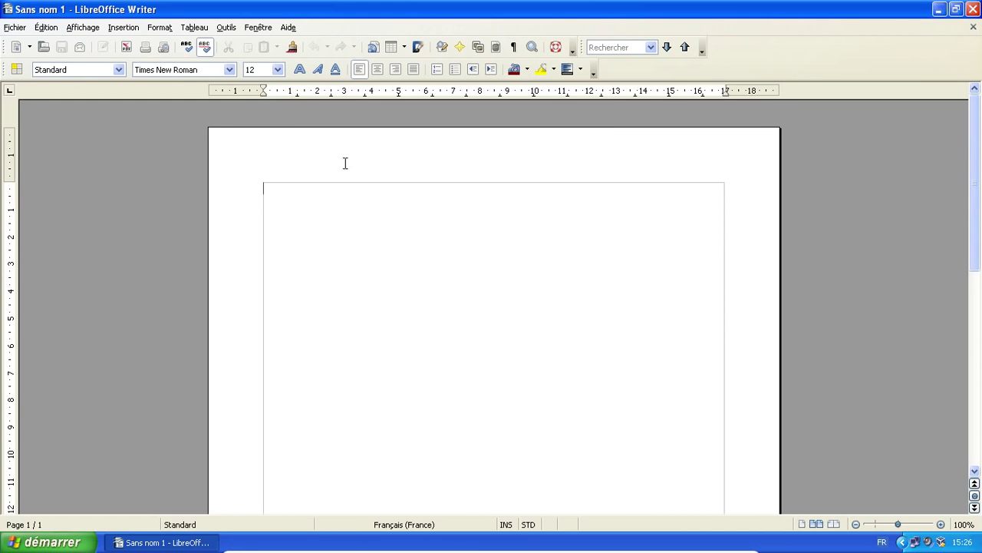
Examine the fonts and font sizes available for the text document without changing them.
click(225, 73)
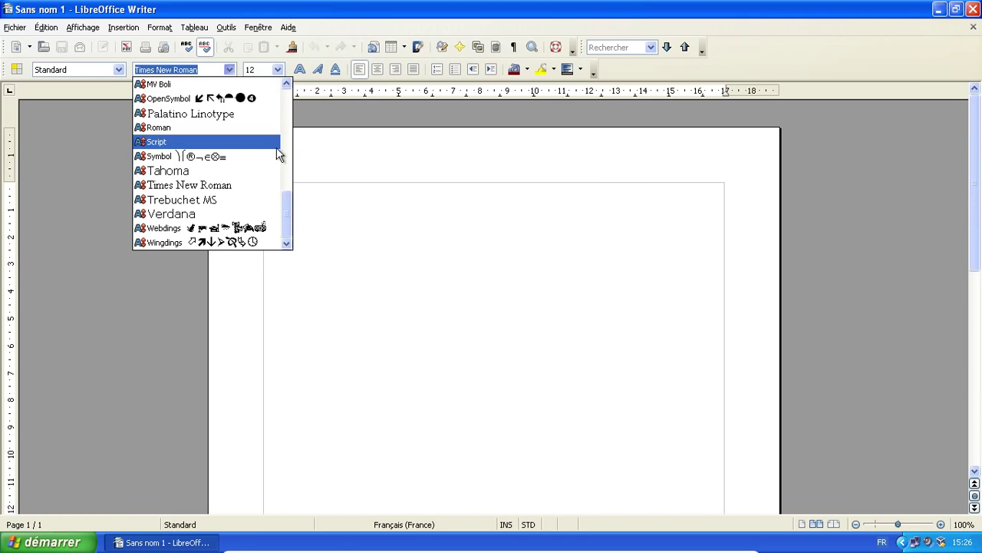
drag(289, 215, 287, 92)
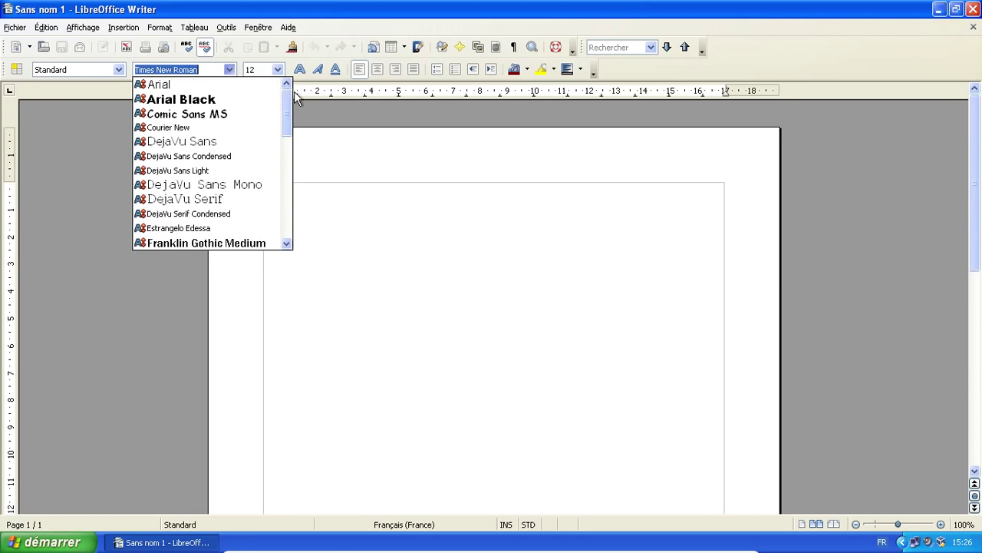
click(384, 120)
click(278, 69)
click(278, 70)
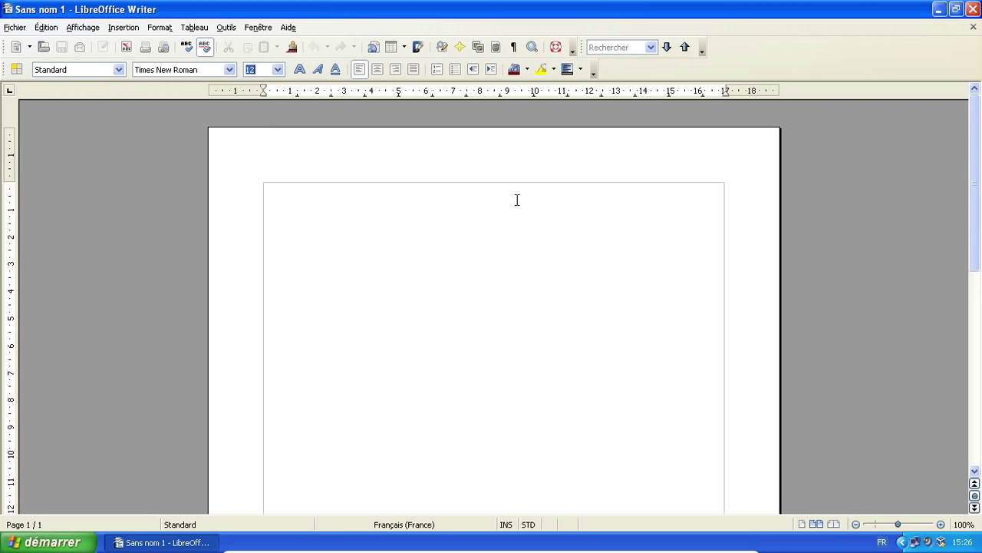
Examine the file formats available for saving the text document, from Texte ODF (.odt) to Texte Office Open XML (.docx), and close without saving.
click(14, 28)
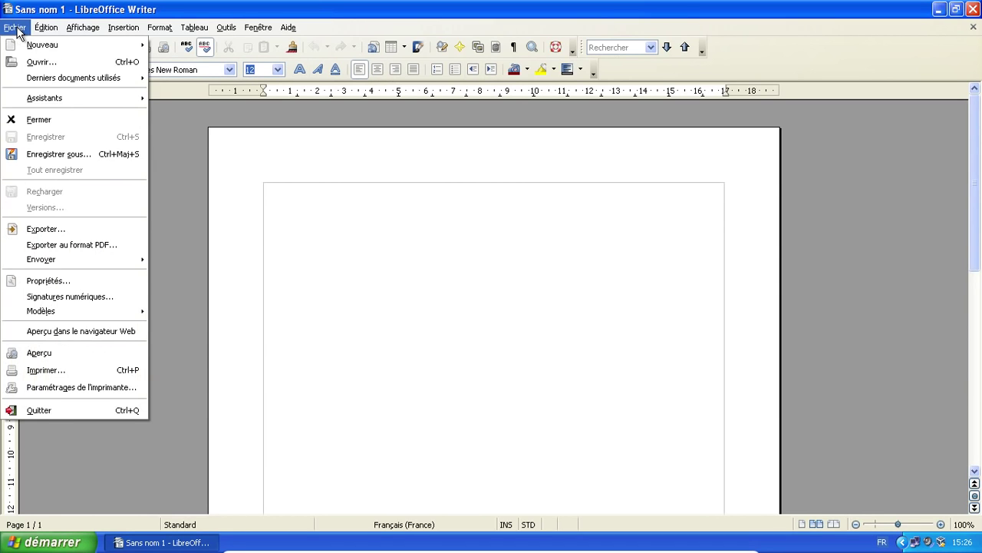
click(73, 156)
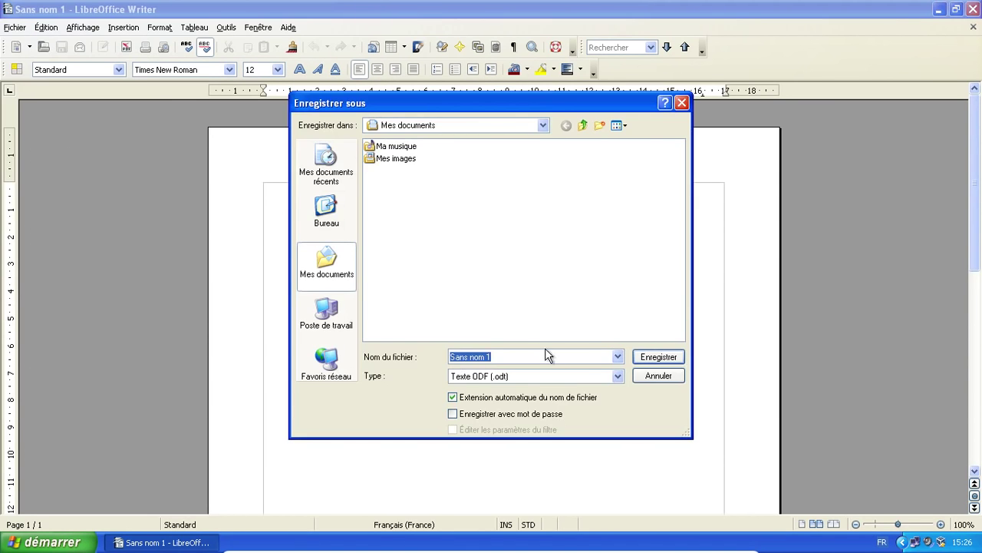
click(616, 376)
key(Down)
key(Down)
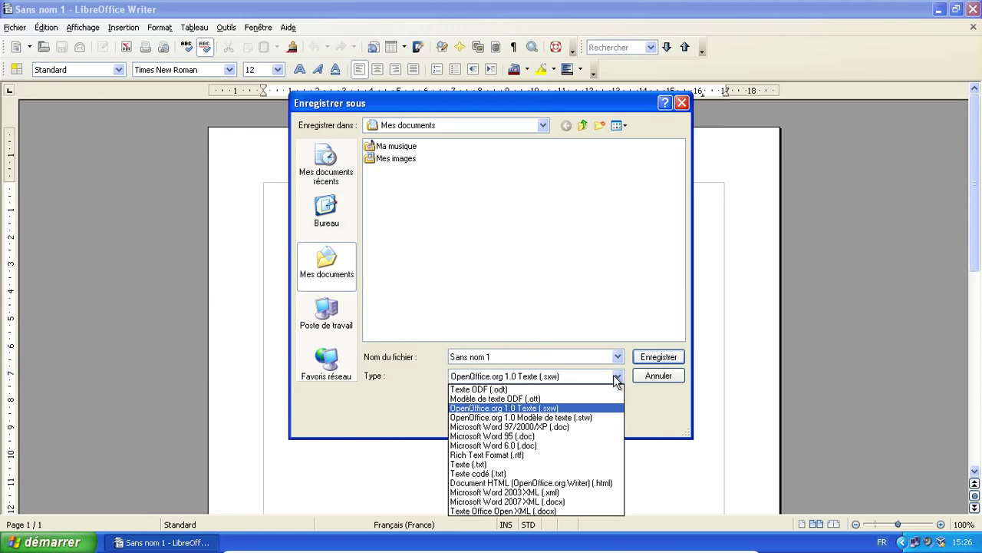
key(Down)
key(Down)
key(Down)
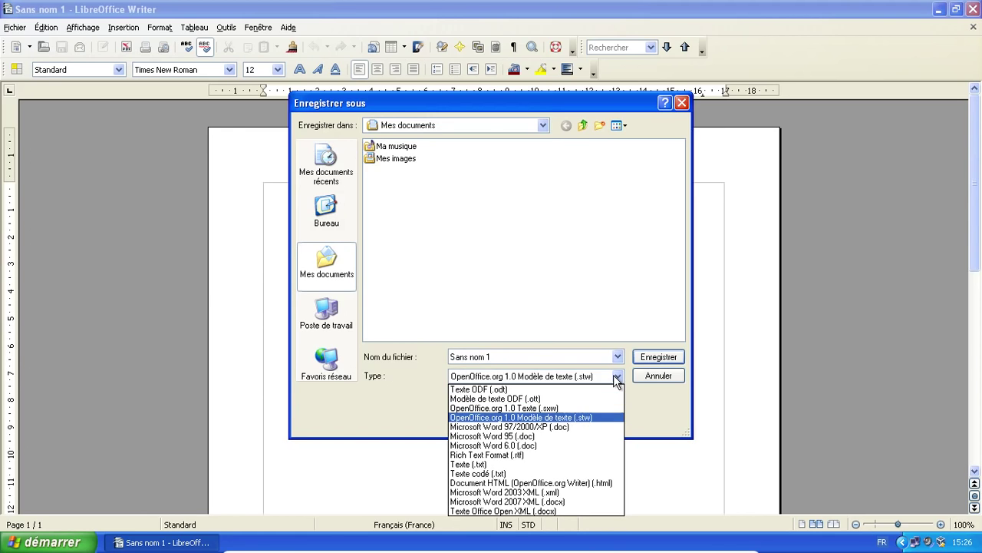
key(Up)
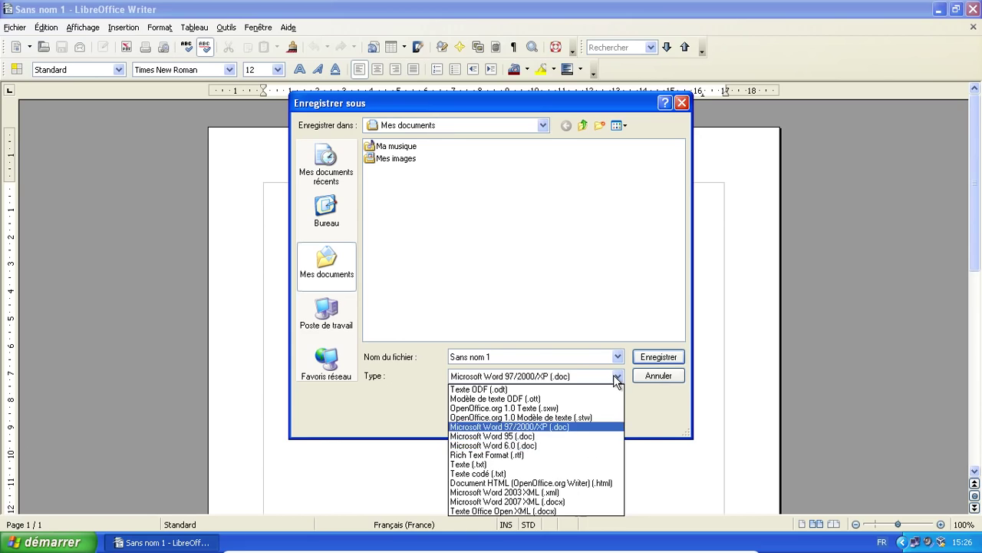
key(Down)
key(Down)
key(Down)
key(Down)
key(Down)
key(Down)
key(Down)
key(Down)
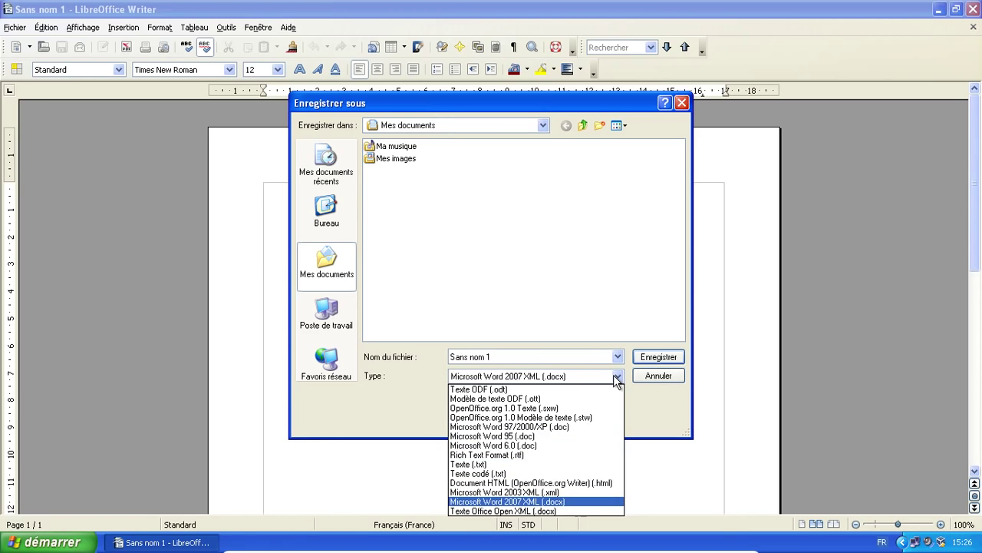
key(Down)
key(Up)
key(Up)
key(Up)
key(Up)
key(Up)
key(Up)
key(Up)
key(Up)
key(Up)
key(Up)
key(Up)
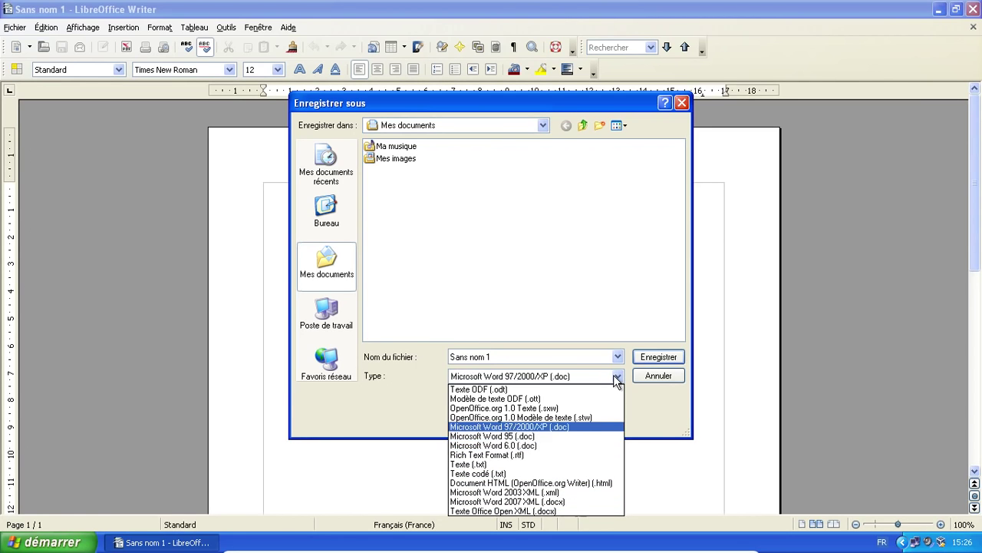
key(Up)
key(Up)
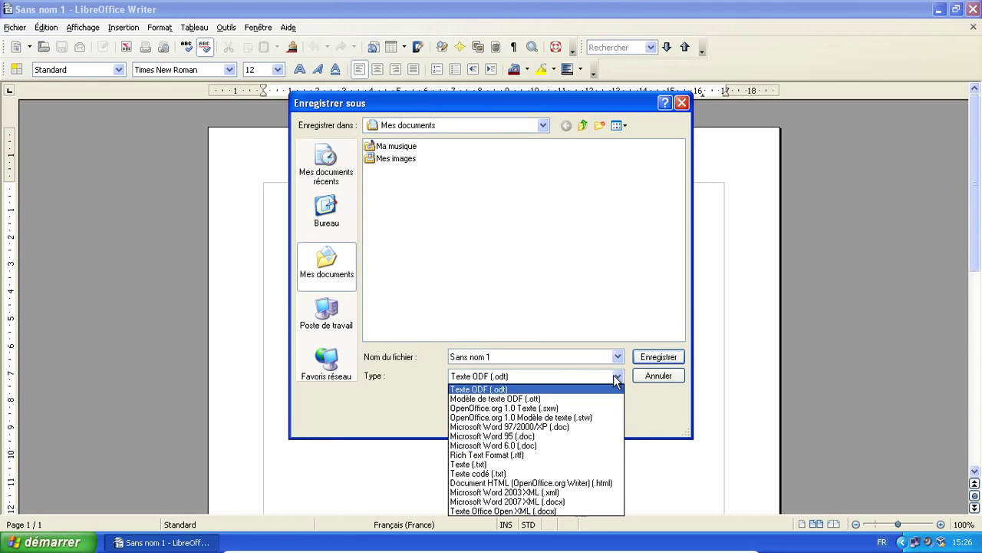
key(Return)
click(681, 102)
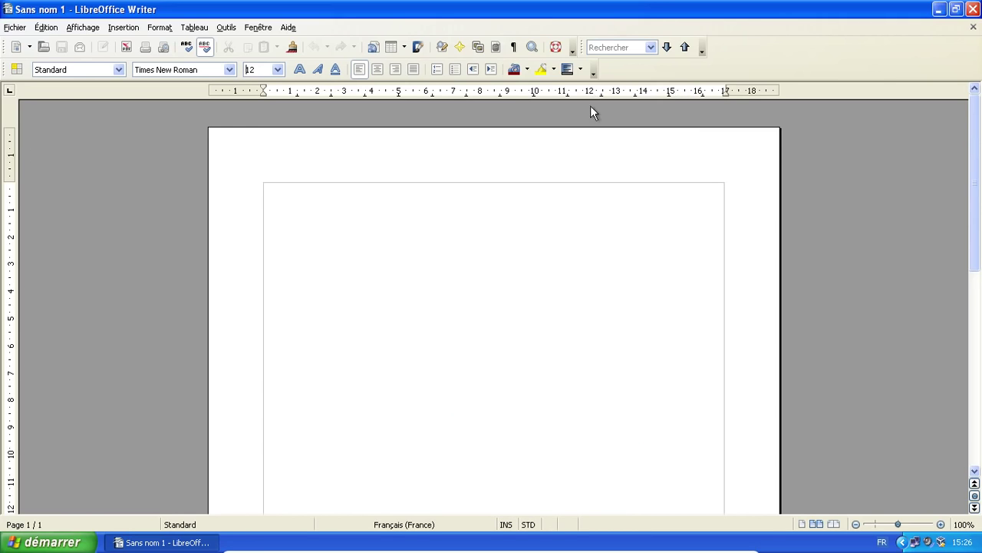
Create a new Calc spreadsheet from the text document's window, view its other sheets and return to Feuille1.
click(30, 47)
click(39, 83)
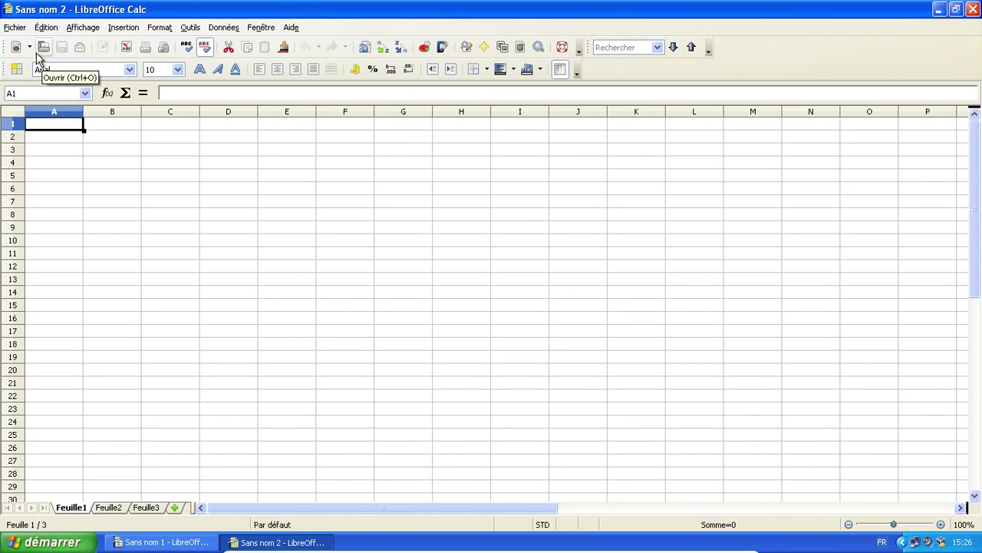
key(ctrl+Page_Down)
key(ctrl+Page_Down)
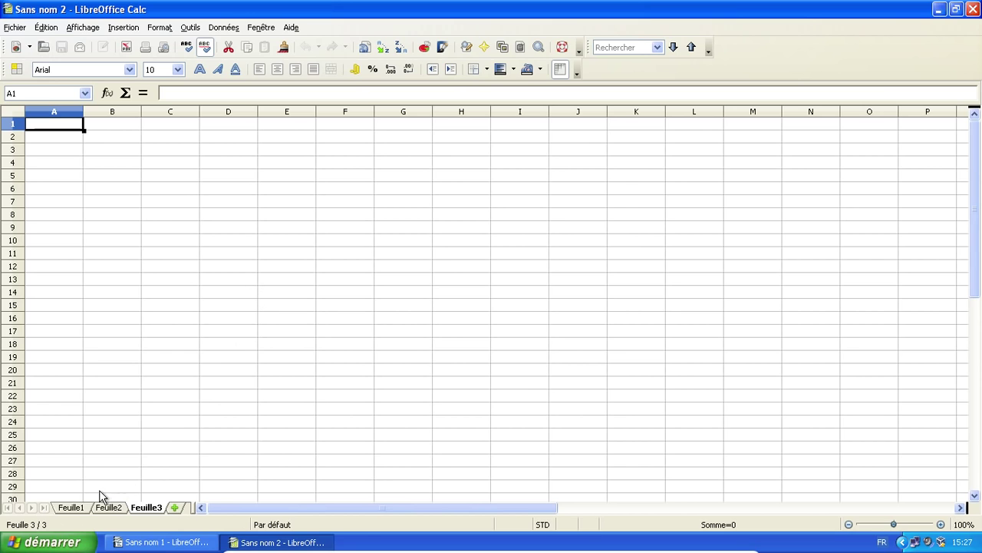
click(78, 508)
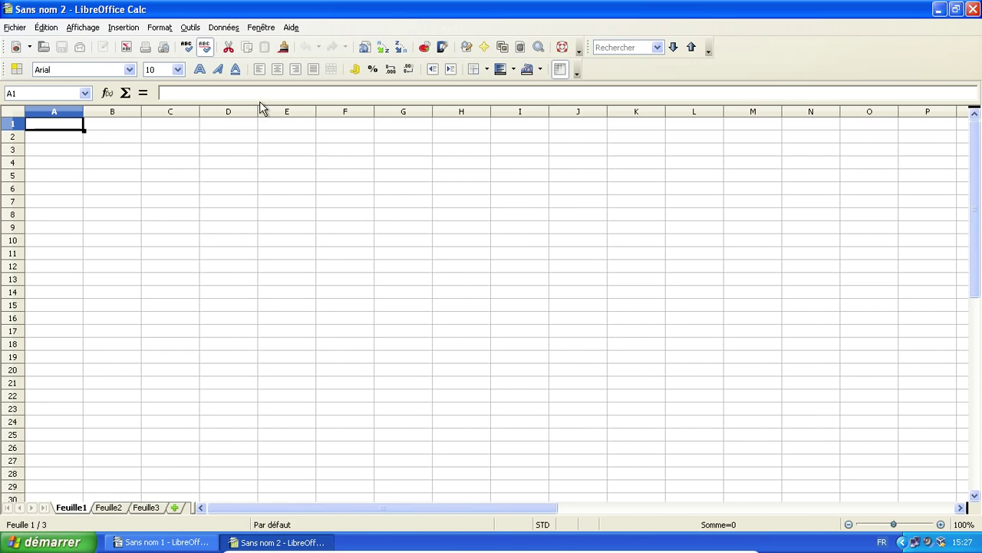
click(293, 28)
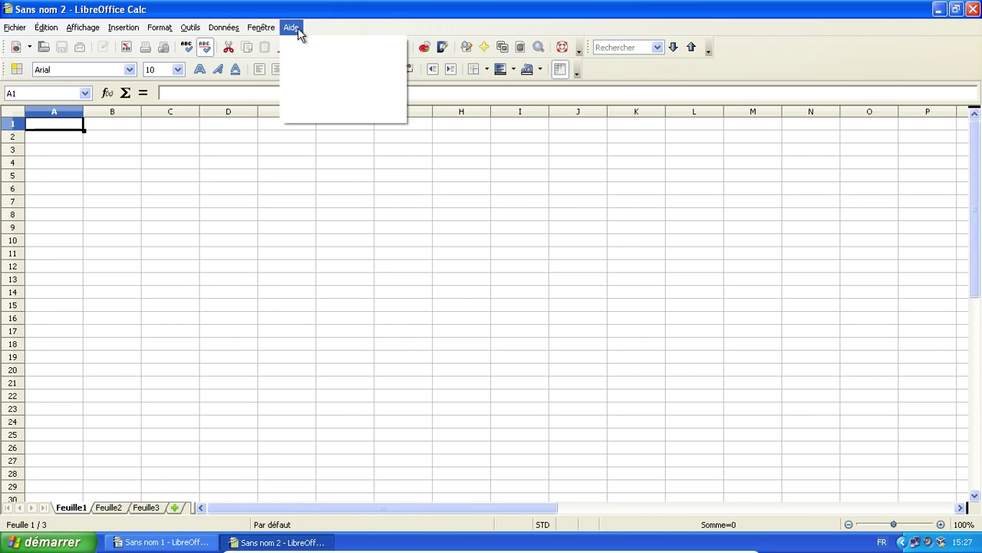
click(161, 28)
click(126, 93)
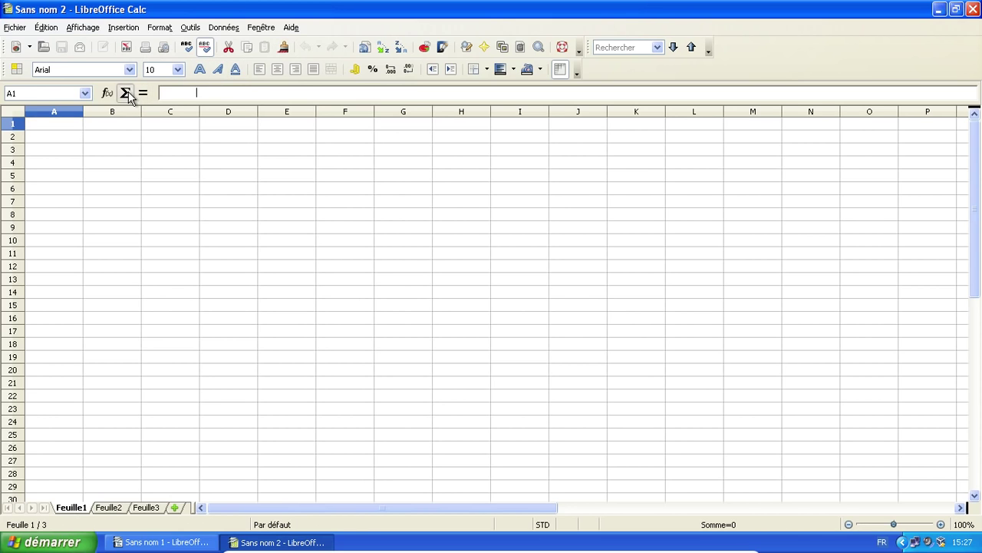
click(124, 93)
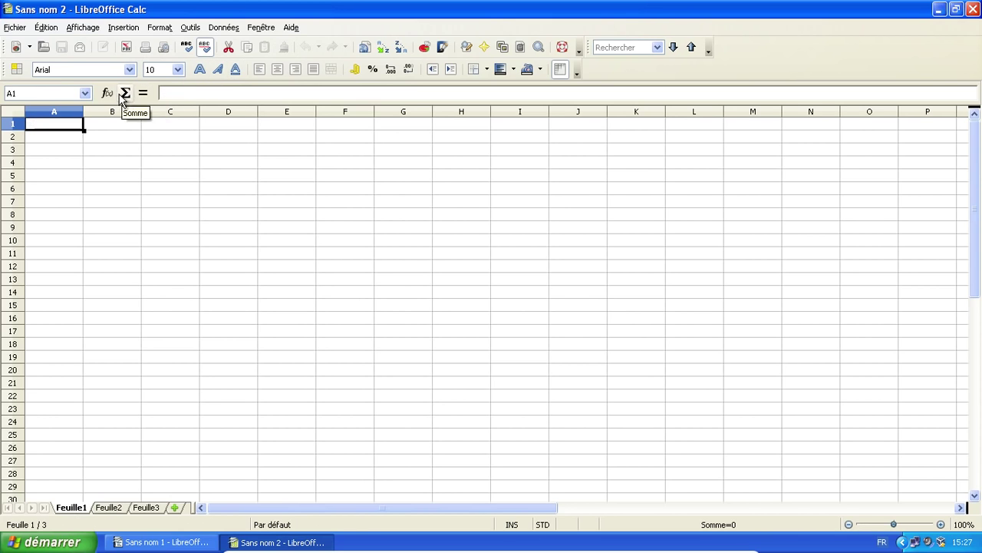
Look through the list of all functions in the function wizard for cell A1 and close it without inserting any.
click(108, 93)
mouse_move(399, 229)
mouse_down()
mouse_move(403, 358)
mouse_move(402, 241)
mouse_up()
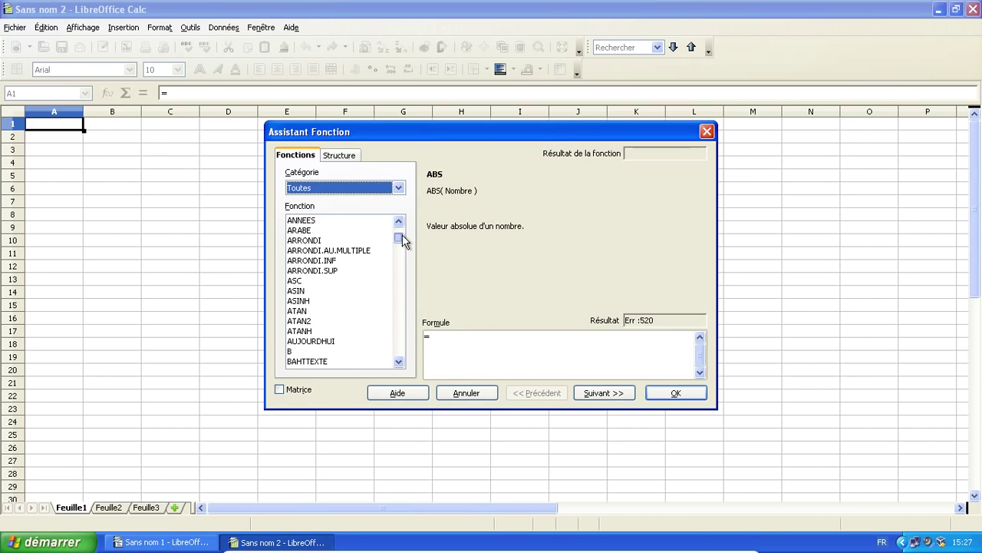
click(710, 132)
Examine the file formats available for saving the spreadsheet and close the dialog without saving.
click(16, 28)
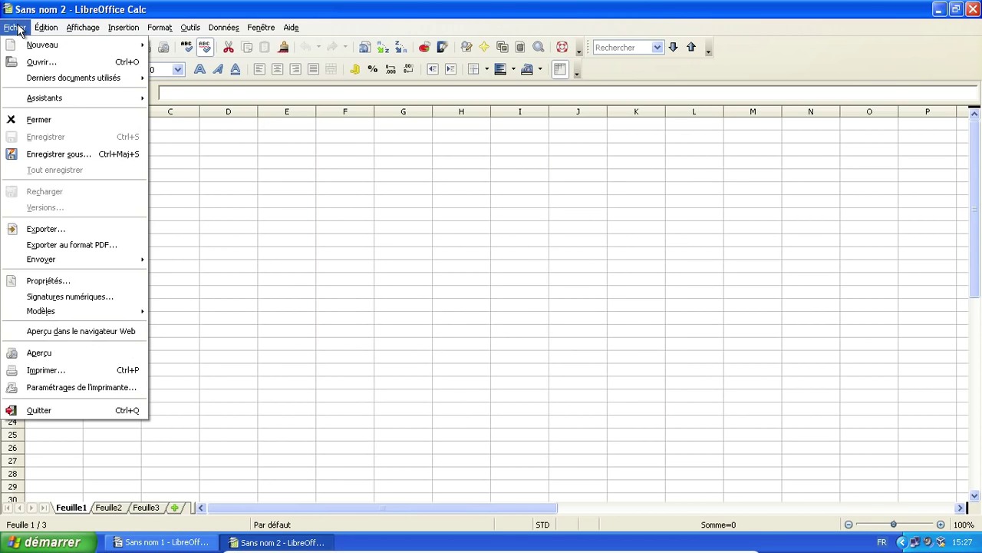
click(110, 156)
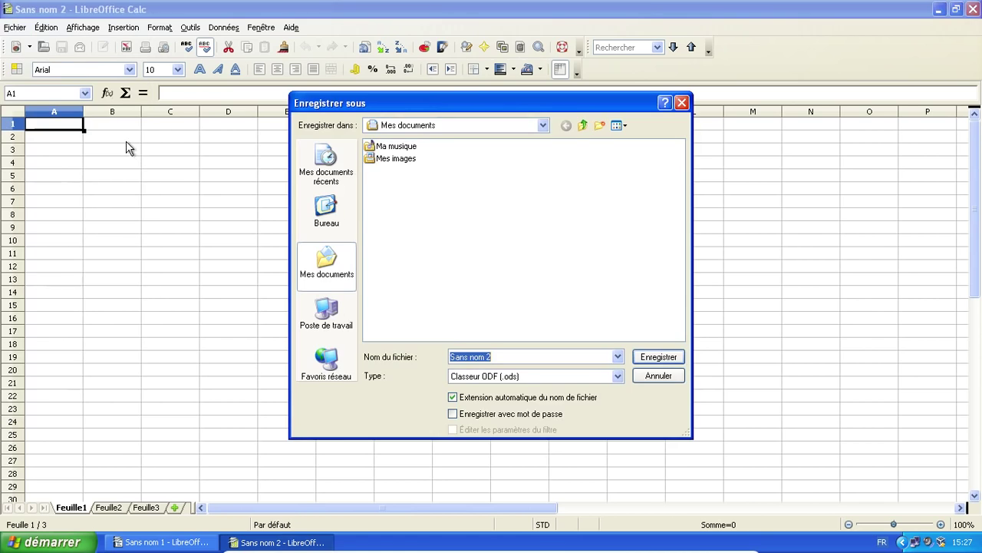
click(618, 376)
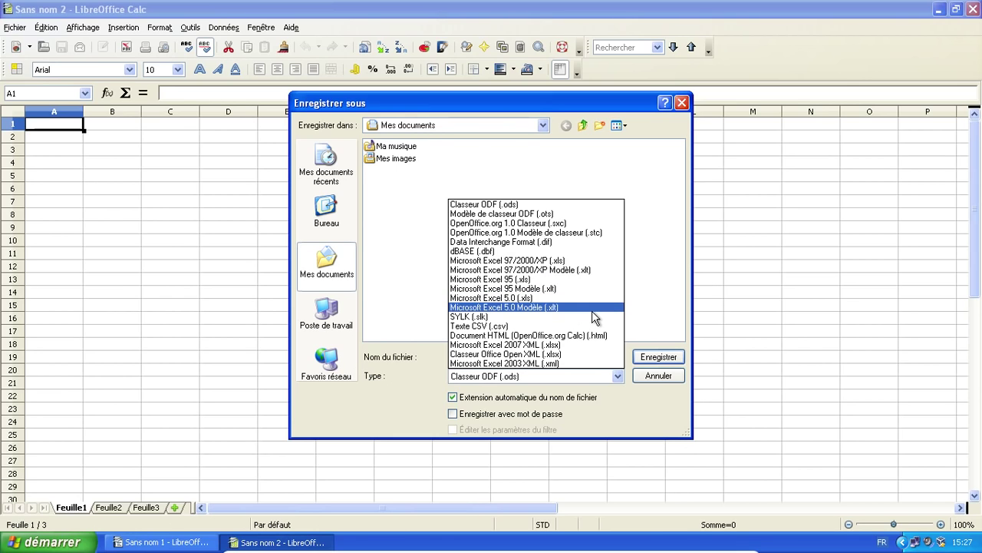
key(Escape)
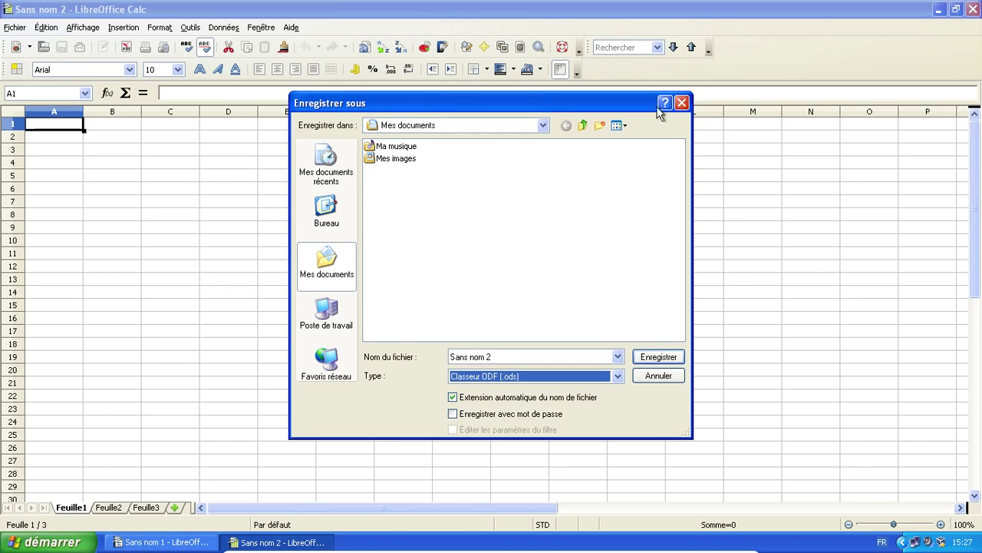
click(680, 103)
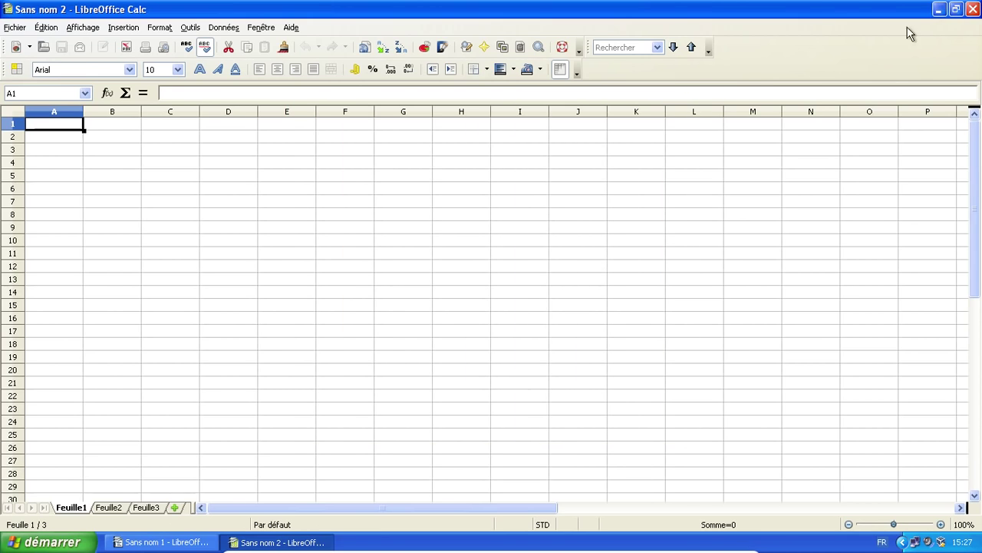
Close the spreadsheet and the text document, and create a new Draw drawing from the start screen.
click(974, 9)
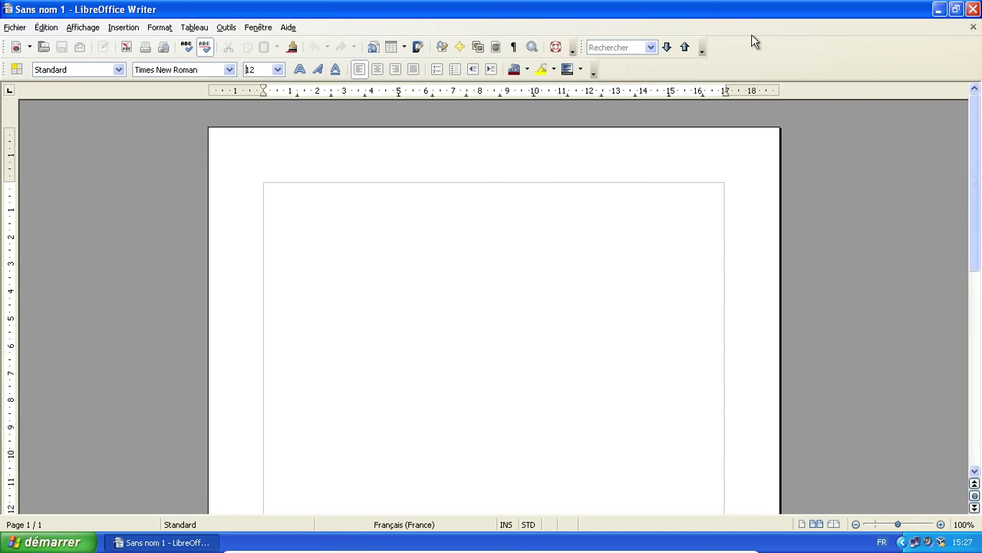
click(973, 27)
click(571, 224)
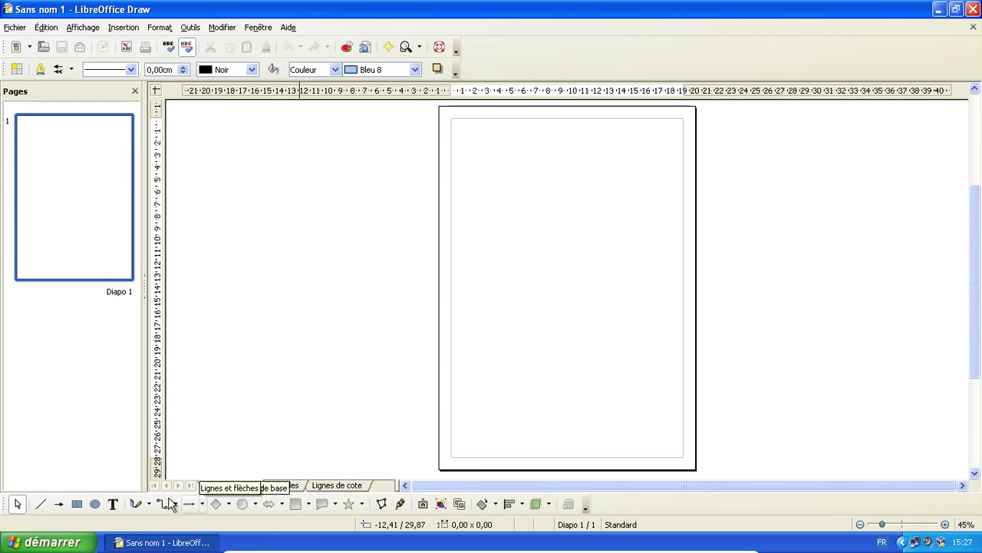
Draw an ellipse about 12 × 11.5 cm in the upper half of the page and fill it with Turquoise 4.
click(95, 503)
drag(486, 173, 636, 314)
right_click(545, 213)
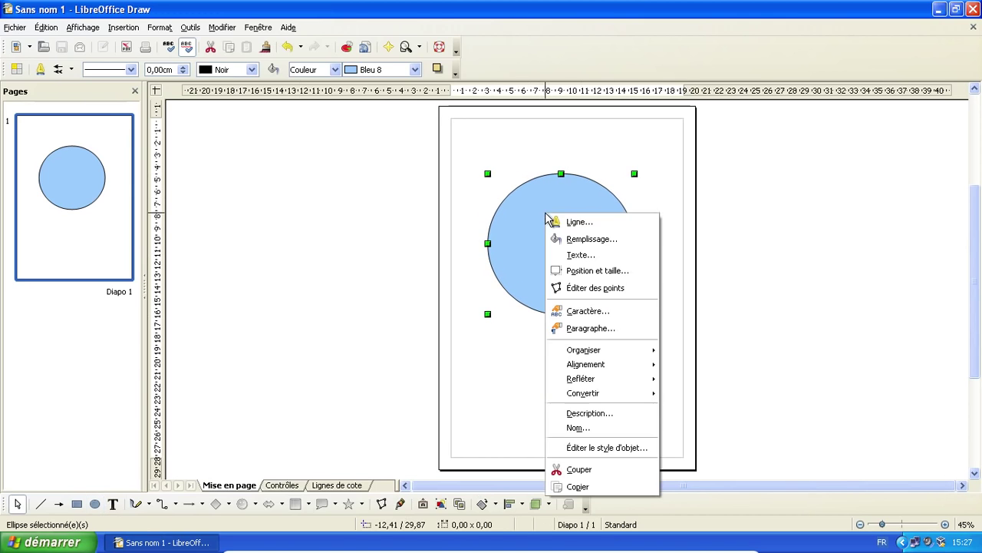
click(415, 70)
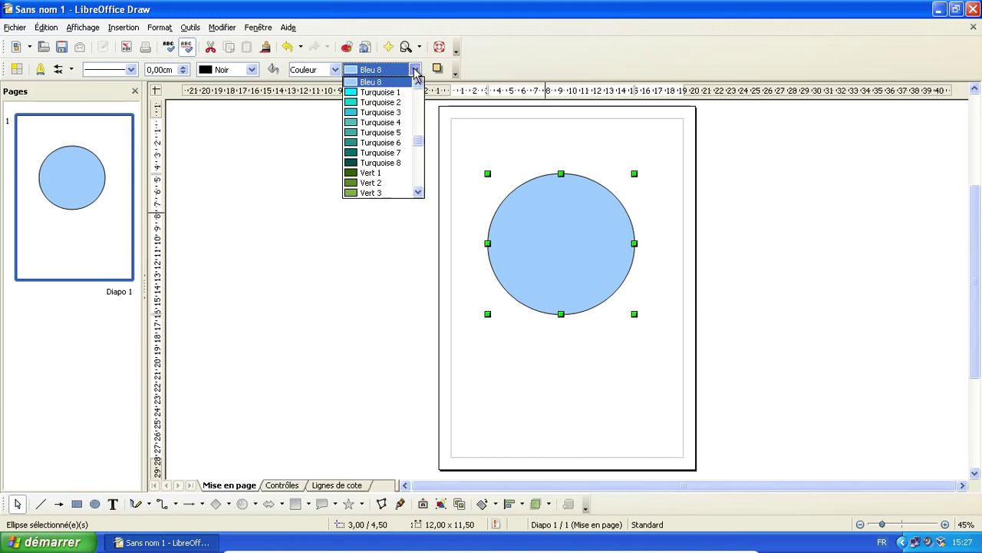
click(388, 124)
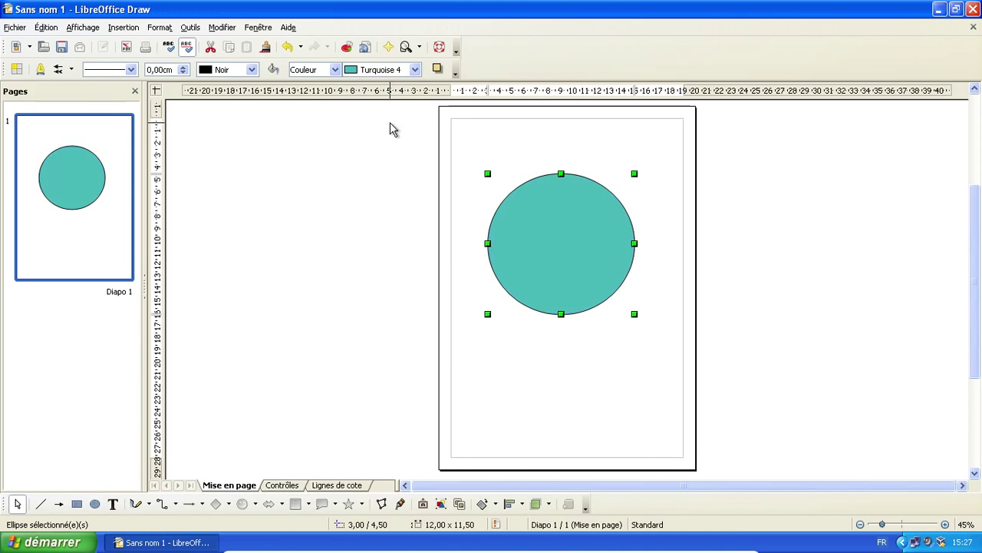
Set the ellipse's outline colour to Rouge and enlarge the ellipse to about 16 × 17.5 cm from its lower-right corner.
click(252, 70)
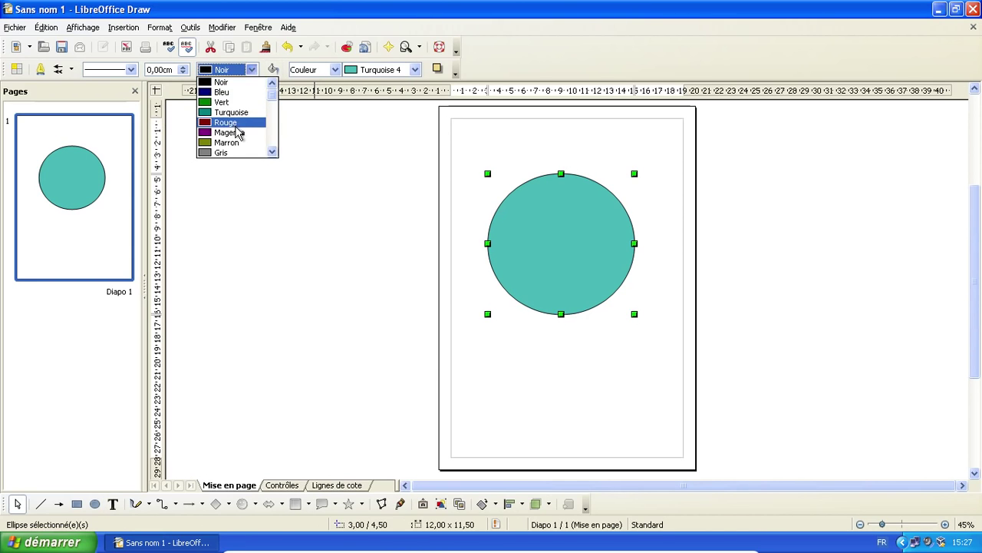
click(235, 124)
drag(634, 314, 683, 387)
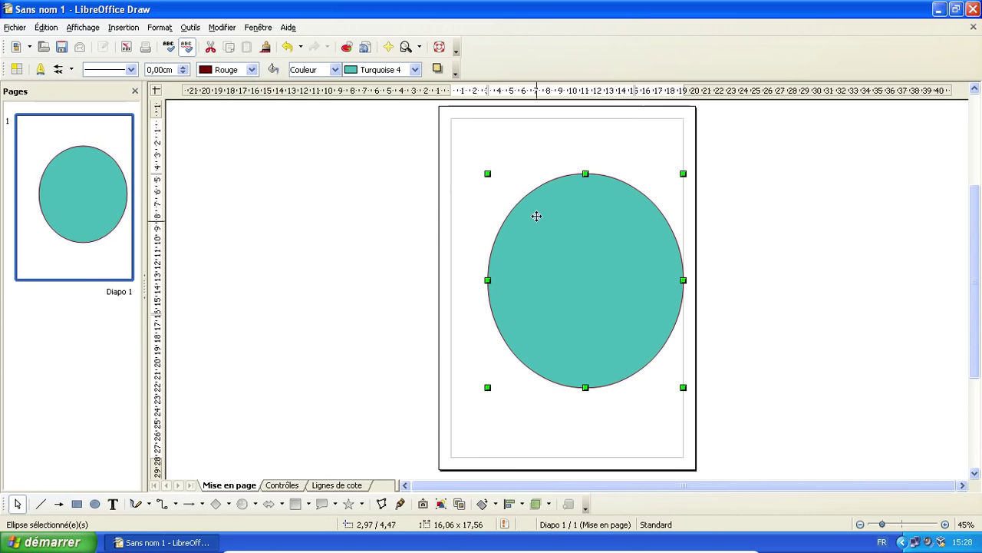
Shrink the ellipse to about 13.5 × 15 cm from its upper-left corner and move it up and left on the page.
drag(488, 174, 518, 203)
drag(586, 296, 552, 278)
double_click(571, 287)
key(Escape)
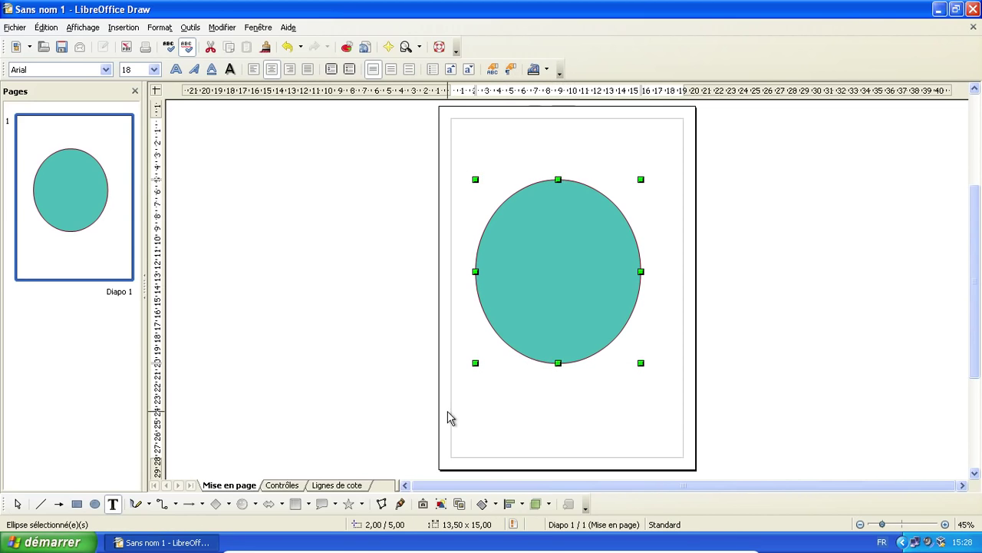
Draw a connector from the ellipse's right side to its lower-right edge, and move the ellipse to the page's upper right.
click(164, 505)
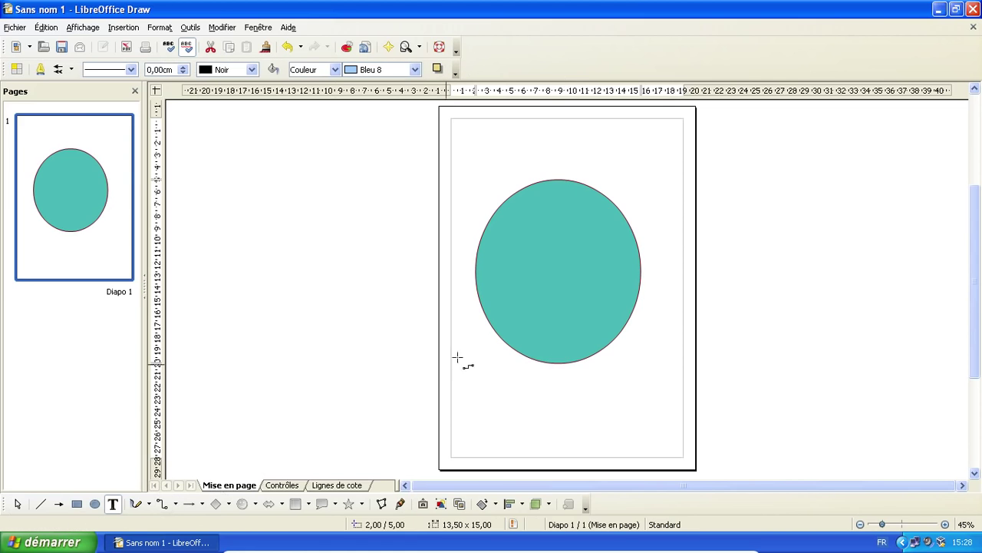
drag(634, 329, 634, 327)
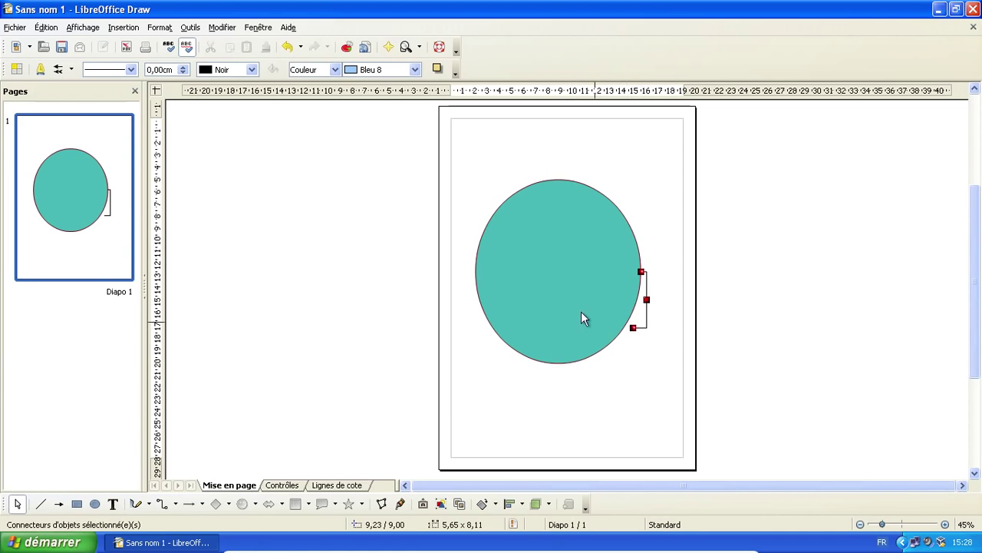
click(567, 285)
drag(568, 284, 600, 238)
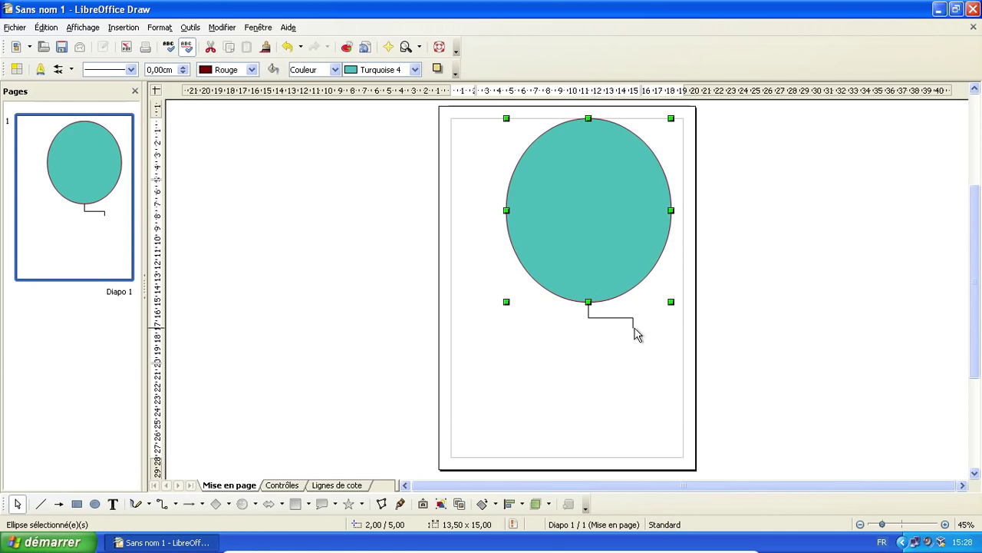
click(729, 288)
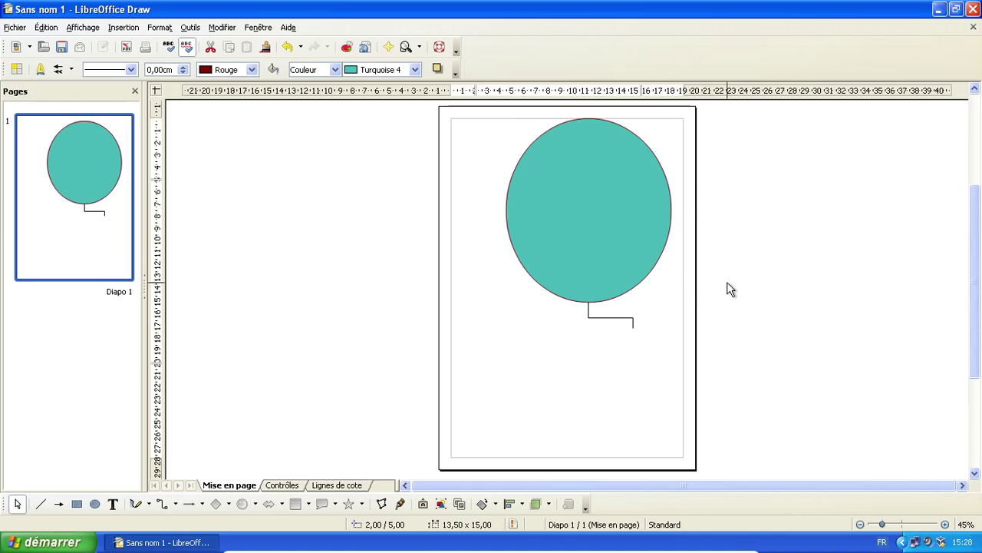
Close the drawing without saving it and quit LibreOffice.
click(974, 27)
click(492, 297)
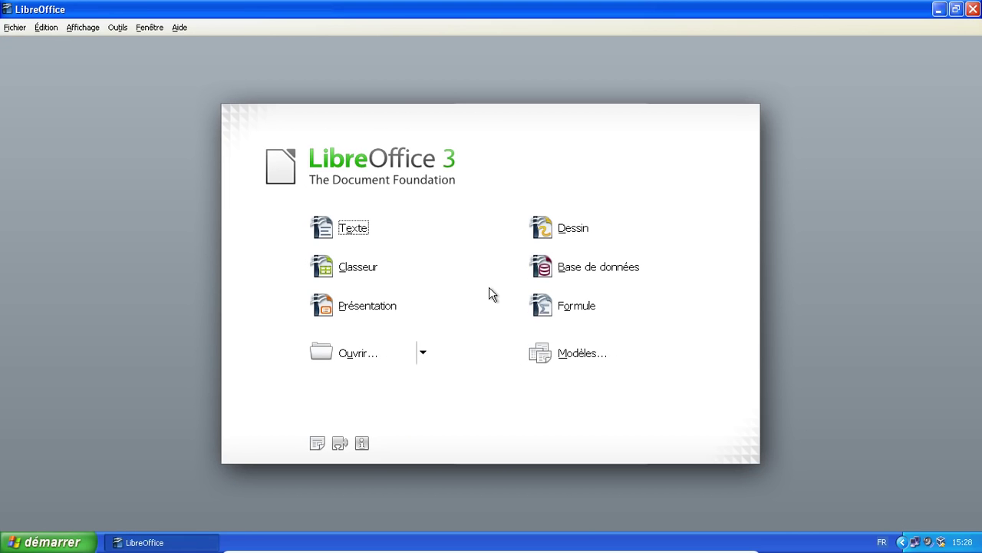
click(974, 8)
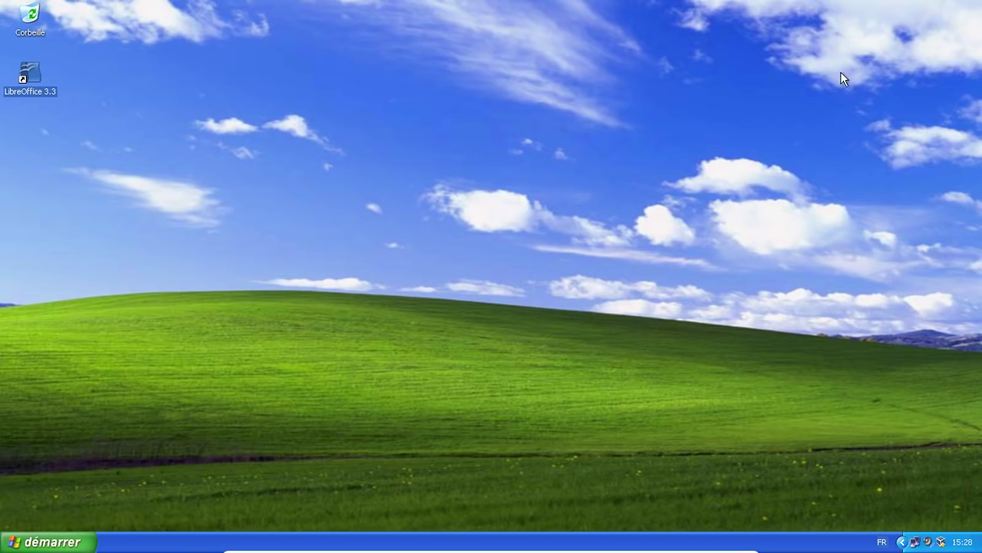
Shut down Windows XP in the virtual machine.
click(77, 542)
click(193, 516)
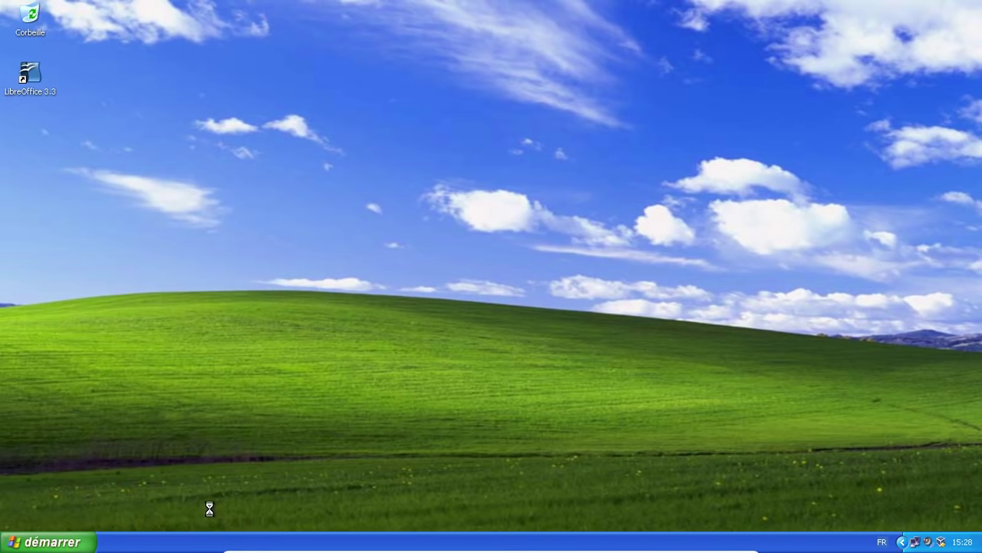
click(486, 206)
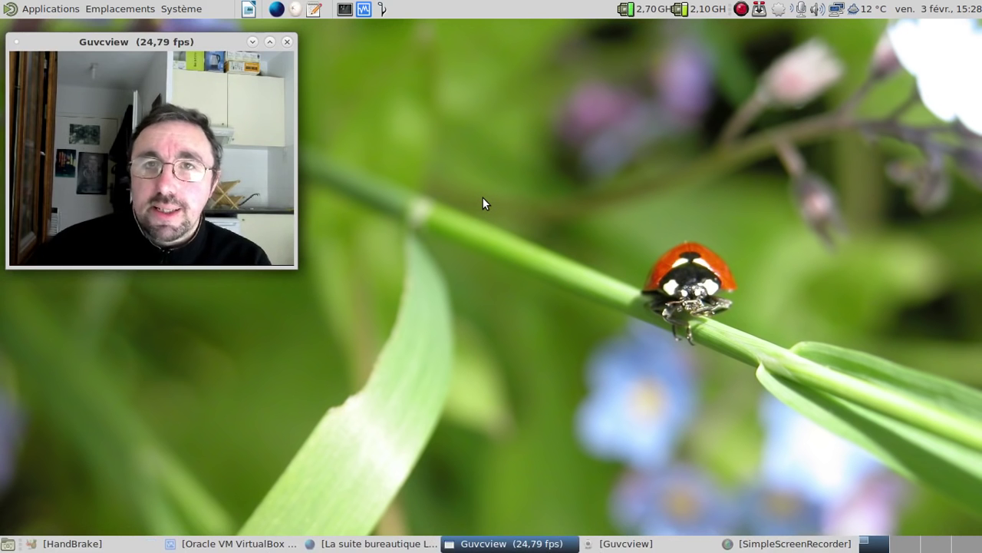
Launch LibreOffice Writer on the host Linux desktop.
click(249, 11)
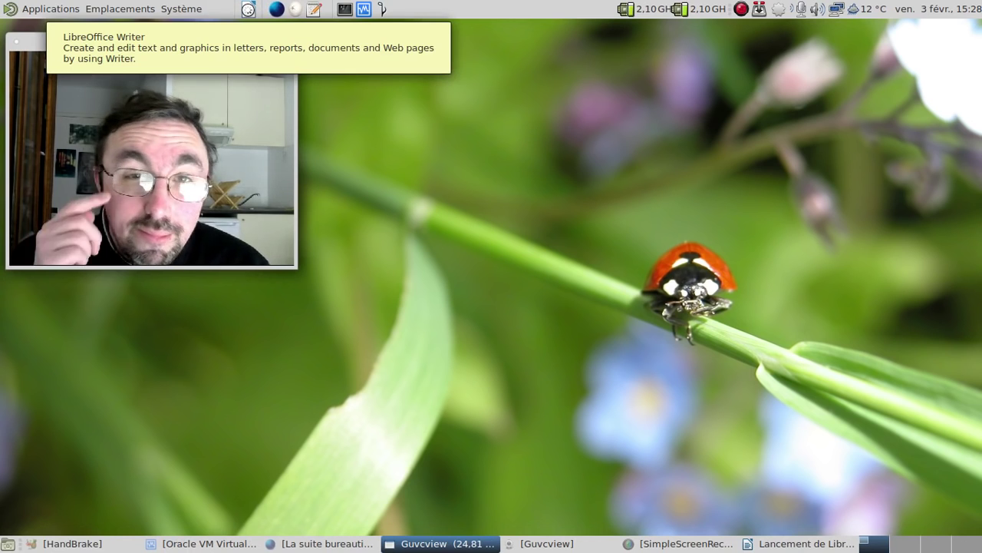